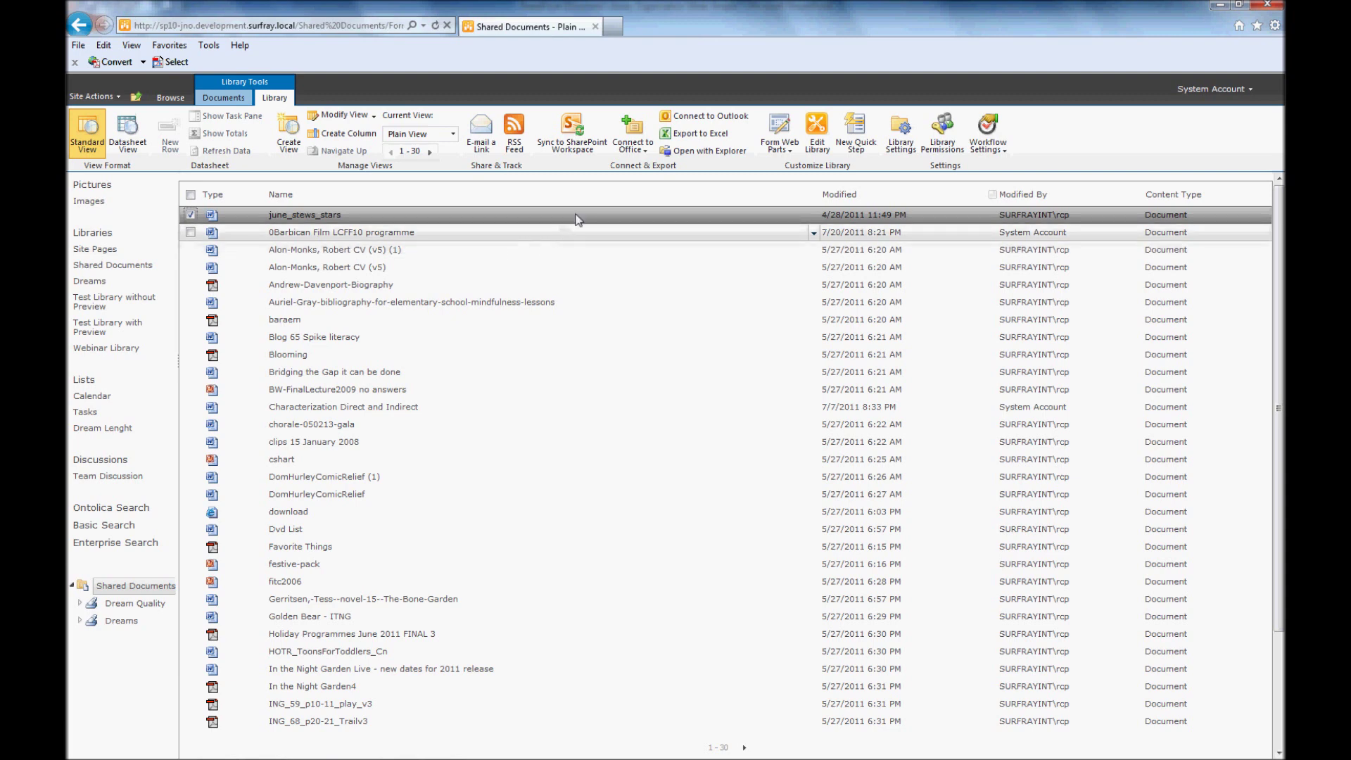
Switch Shared Documents to the Dreams view, preview 0Barbican Film, and select all documents
click(454, 135)
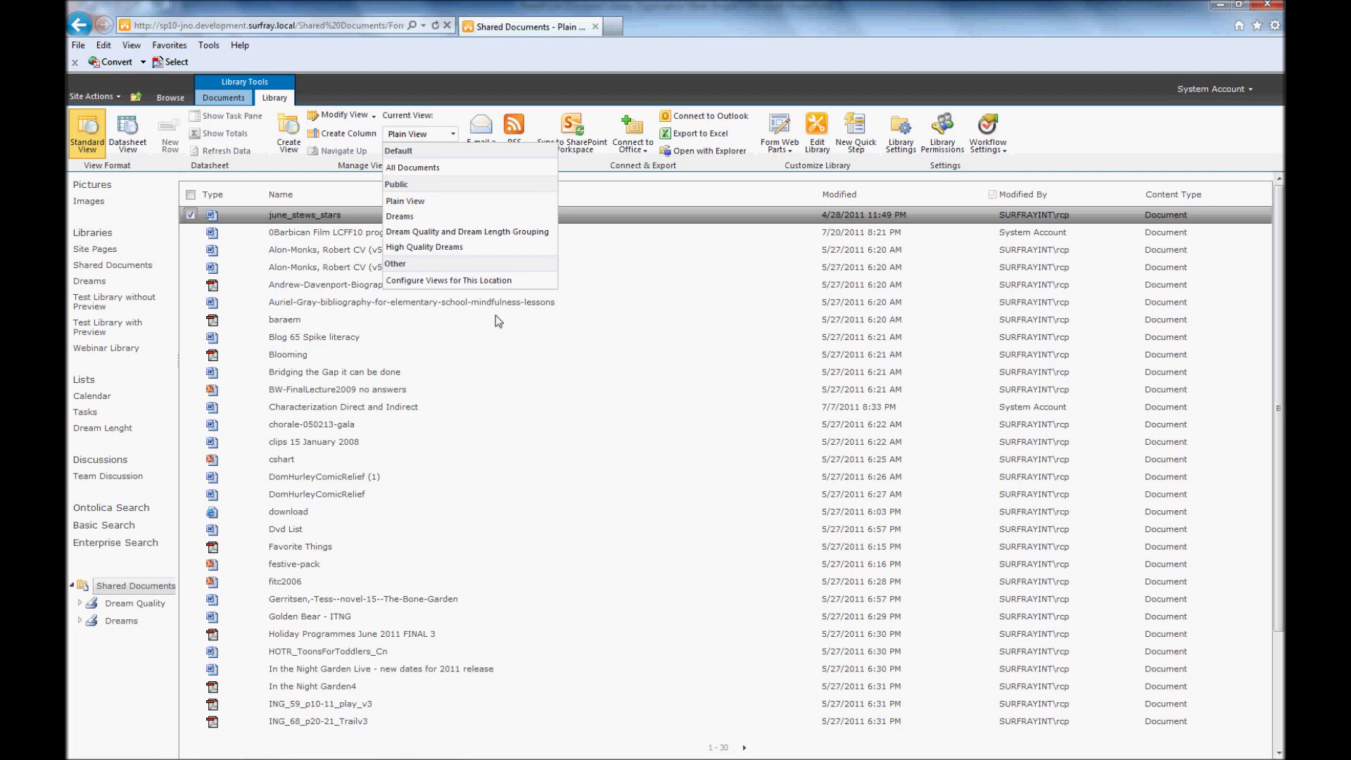
click(428, 219)
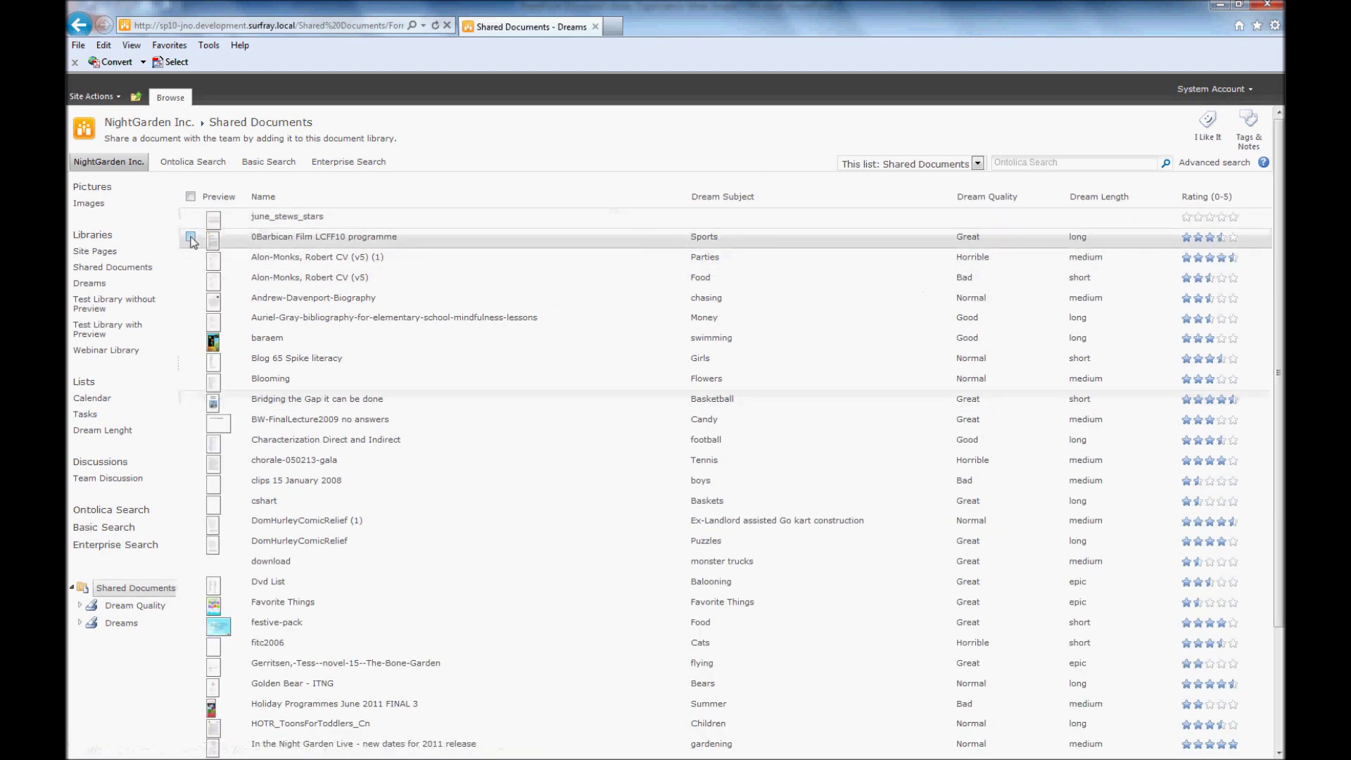
click(215, 243)
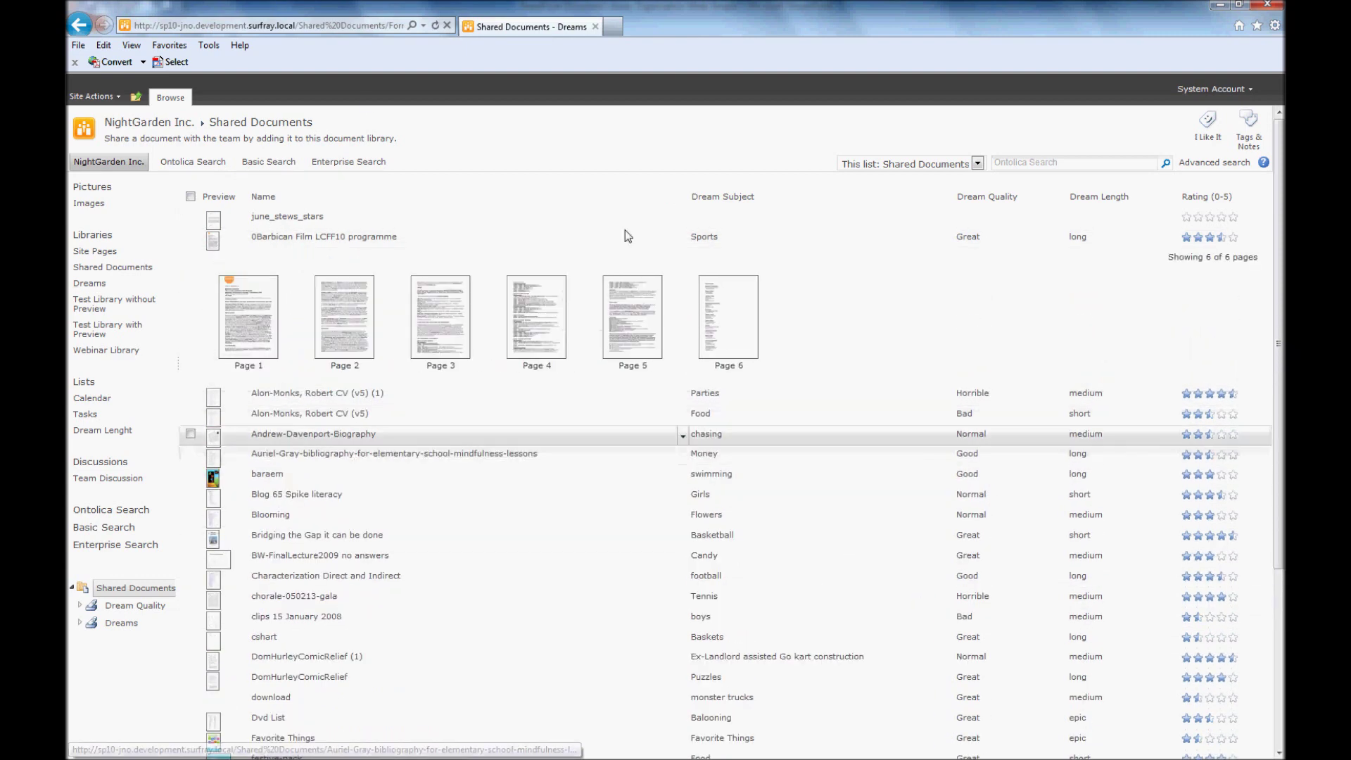
click(191, 197)
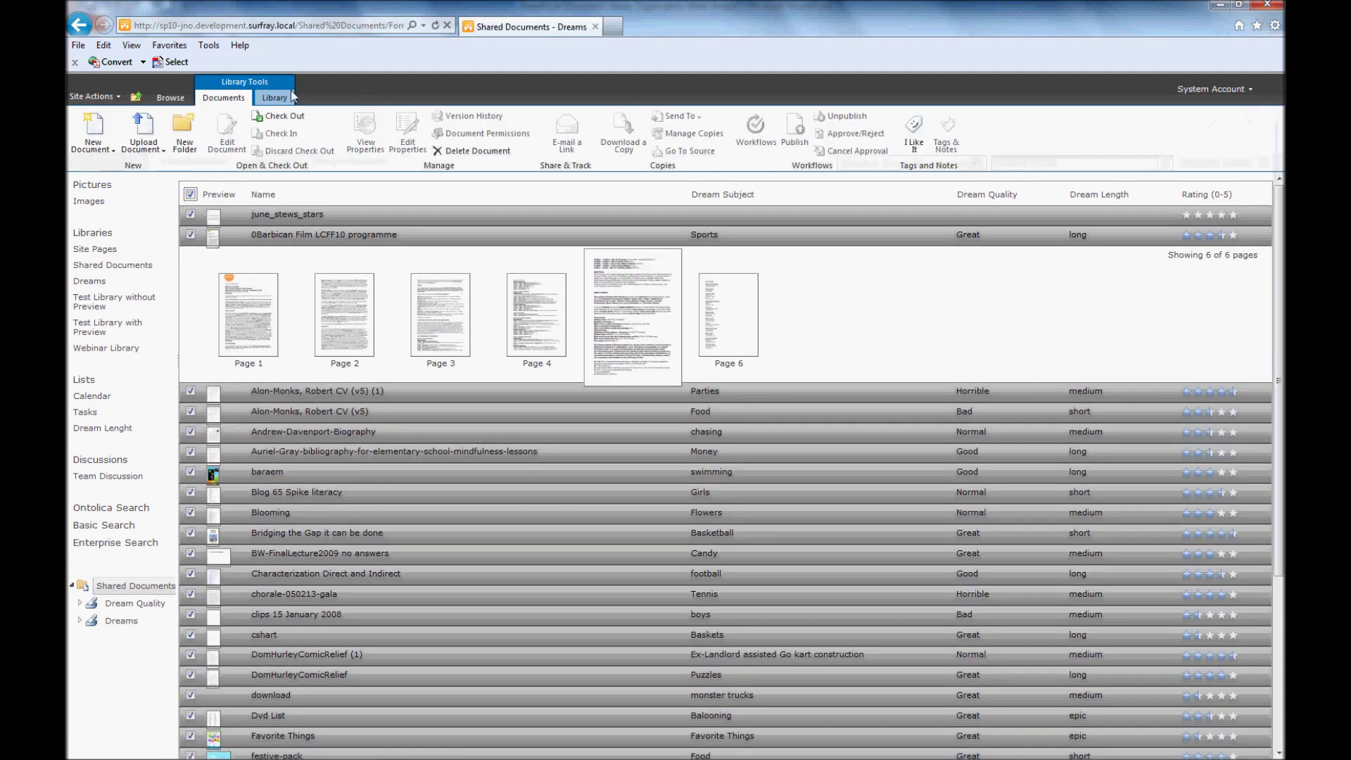
Switch to the Dream Quality and Dream Length Grouping view
click(284, 96)
click(452, 134)
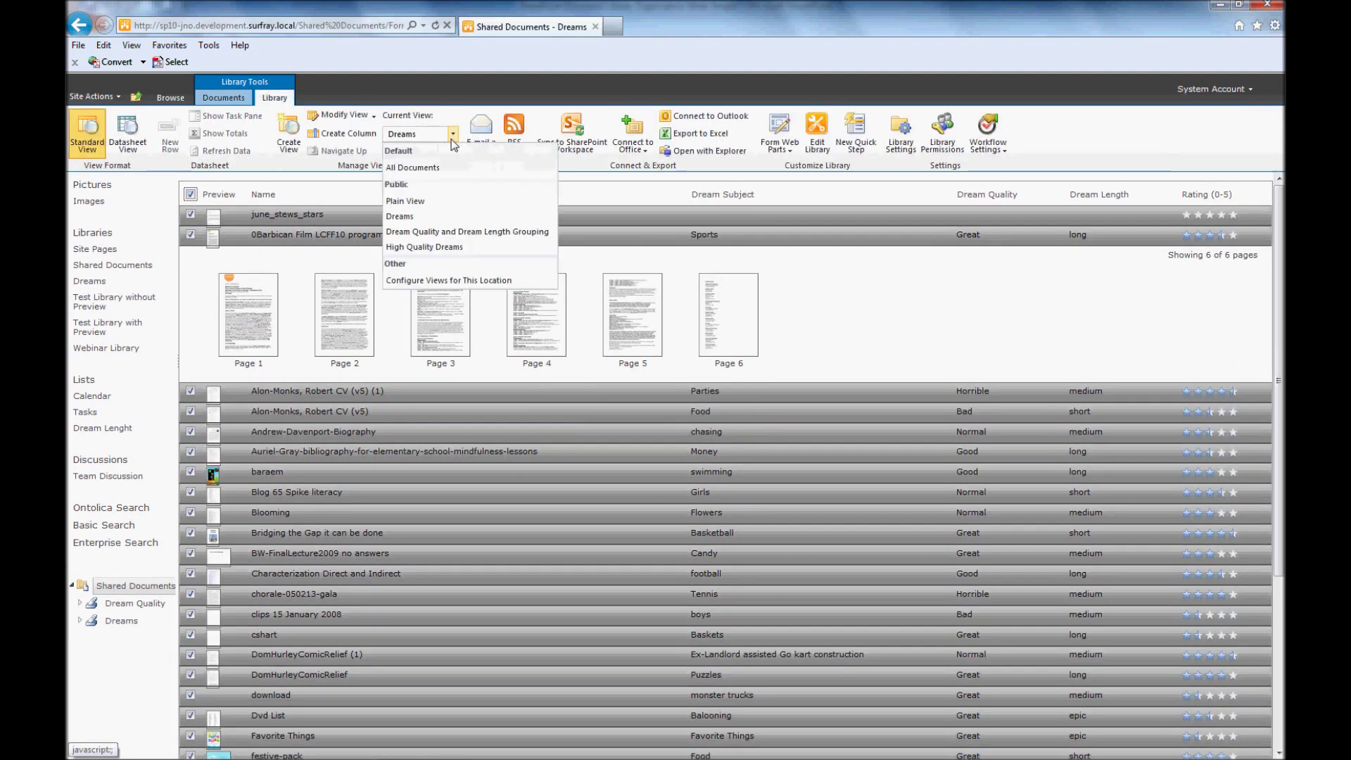
click(418, 232)
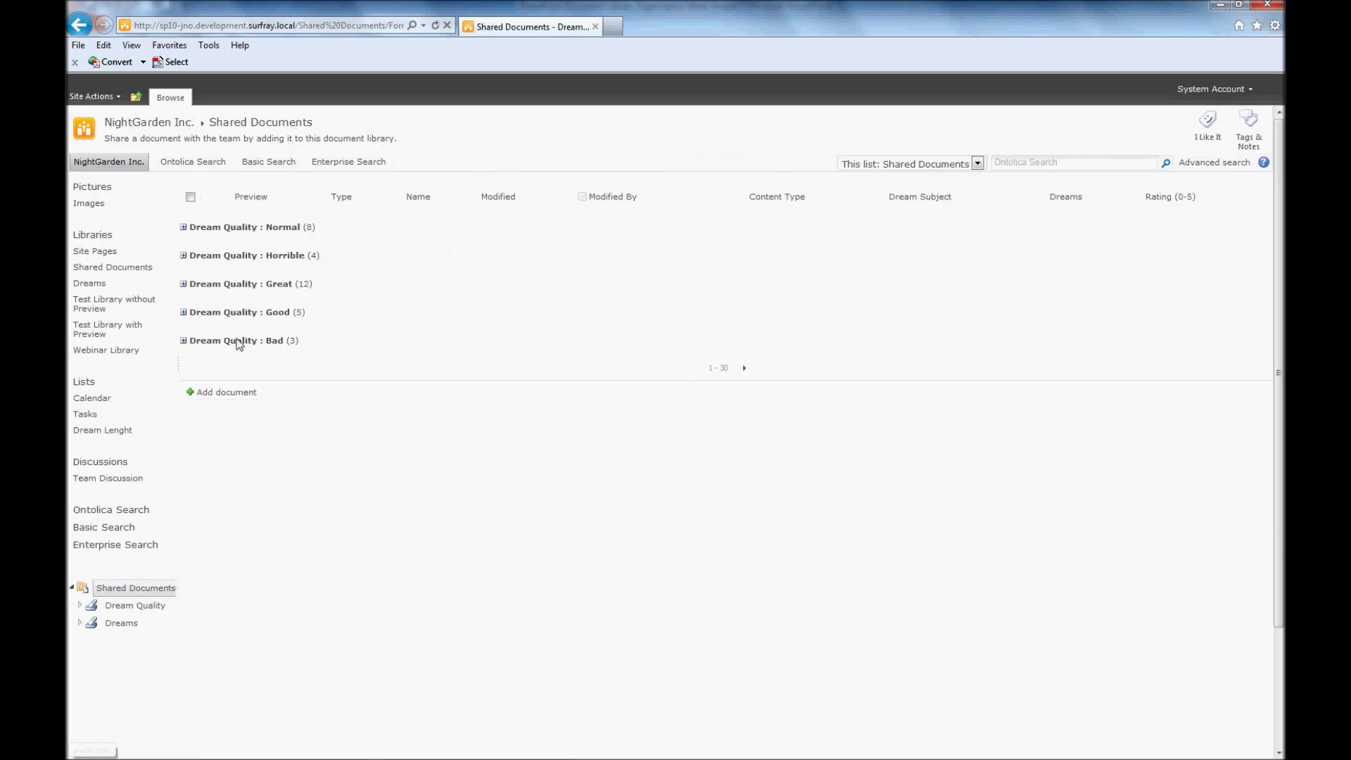
Expand Dream Quality: Normal and its medium subgroup, collapse medium, then go to Webinar Library
click(184, 228)
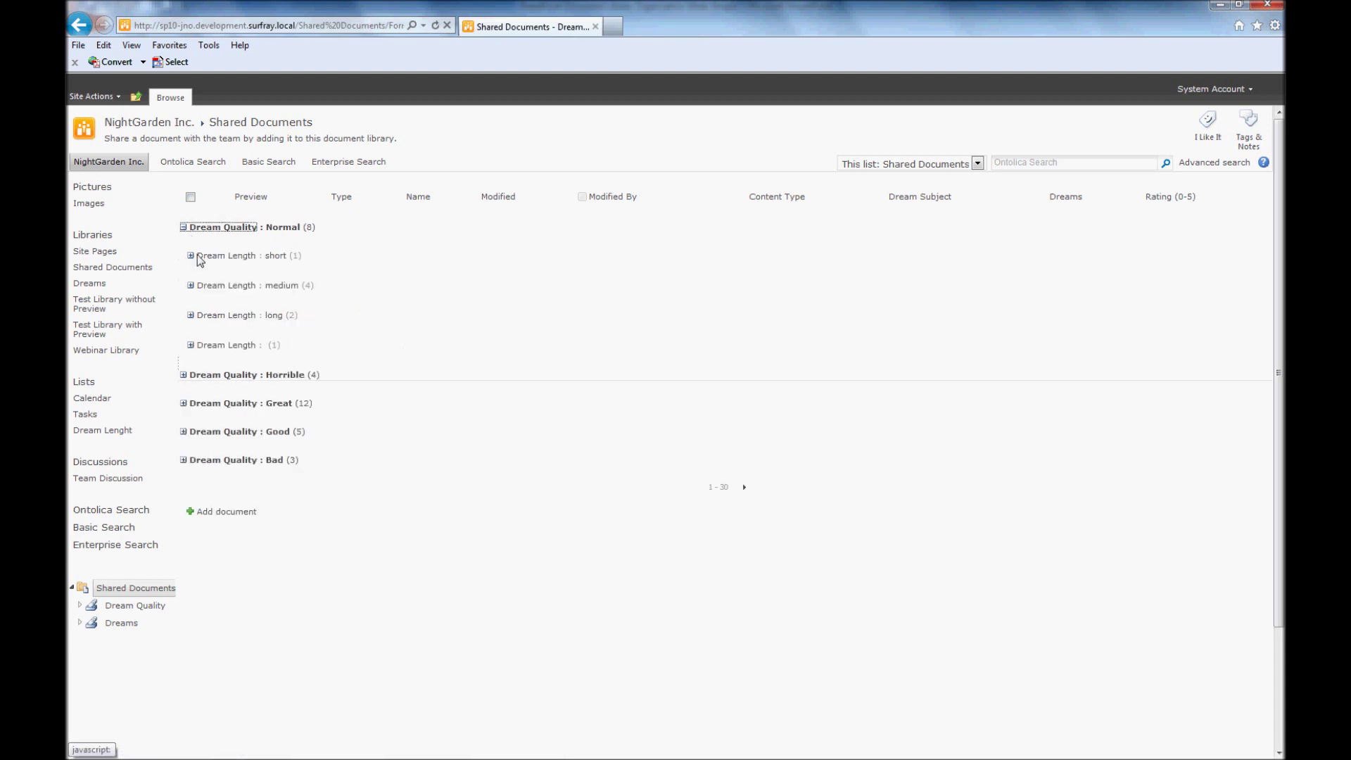
click(190, 286)
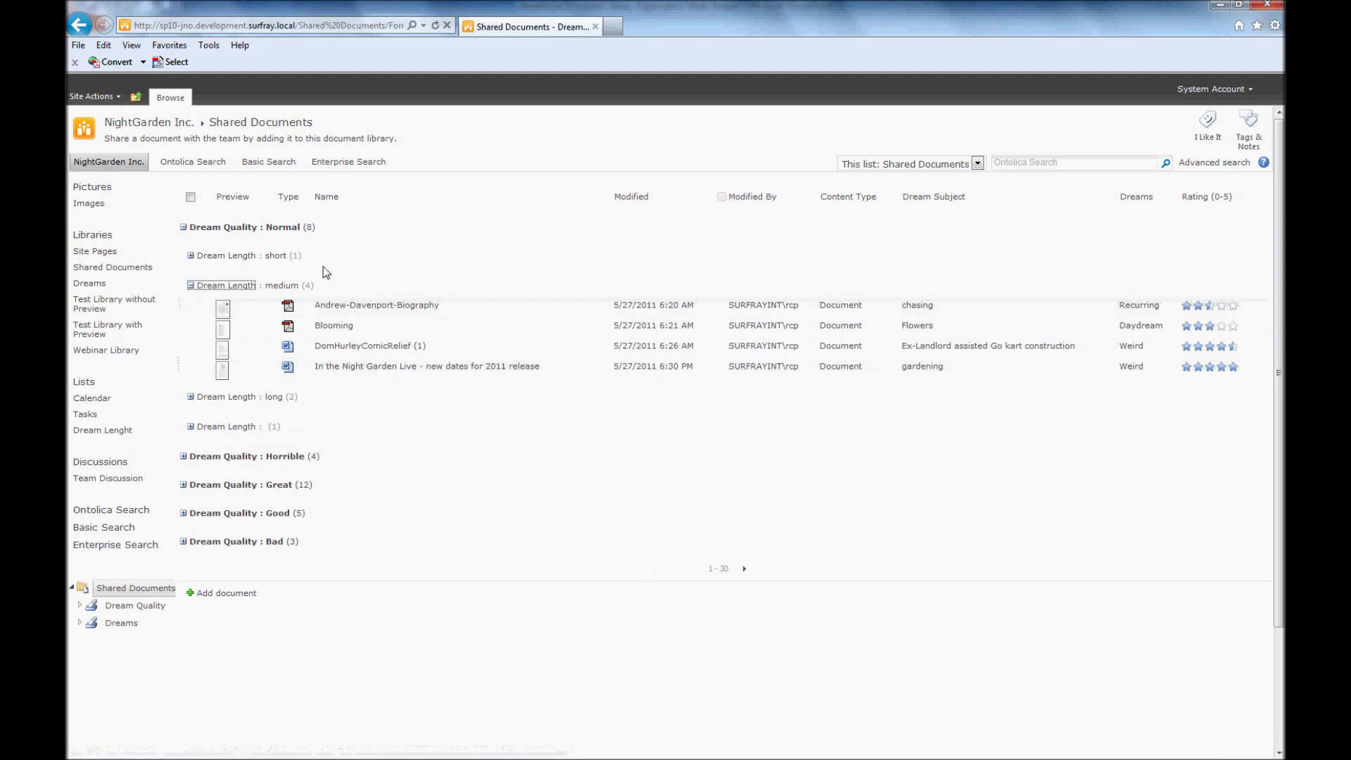
click(192, 285)
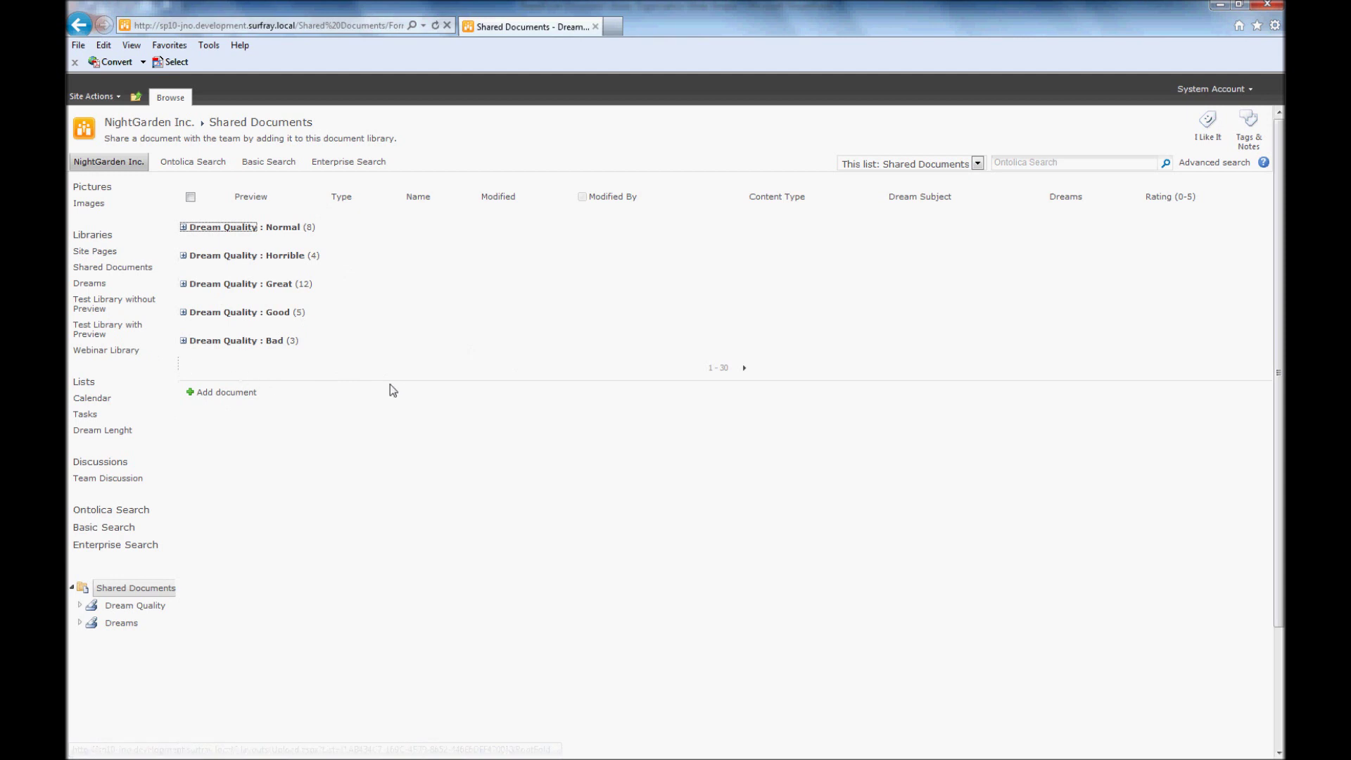
click(100, 353)
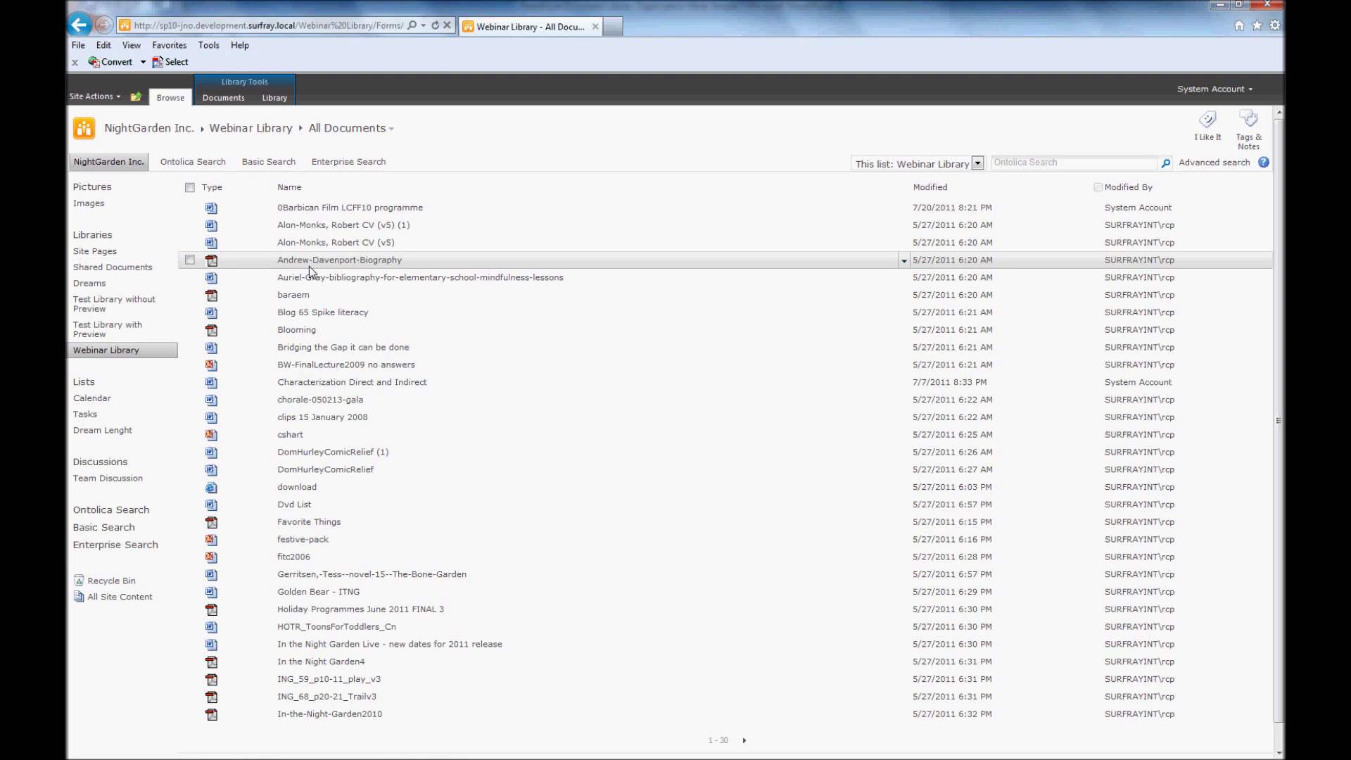
Select the 0Barbican Film document, check the library's views, and edit the All Documents view
click(190, 207)
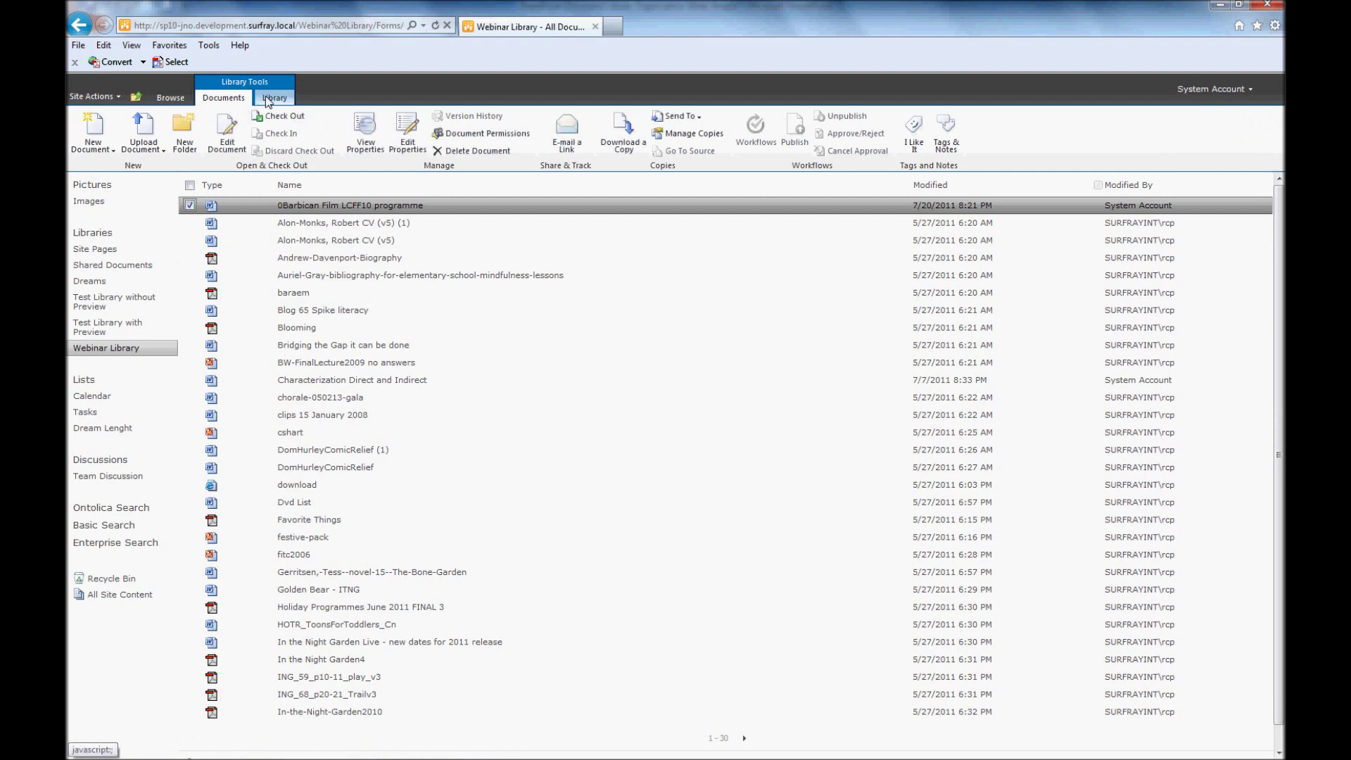
click(268, 98)
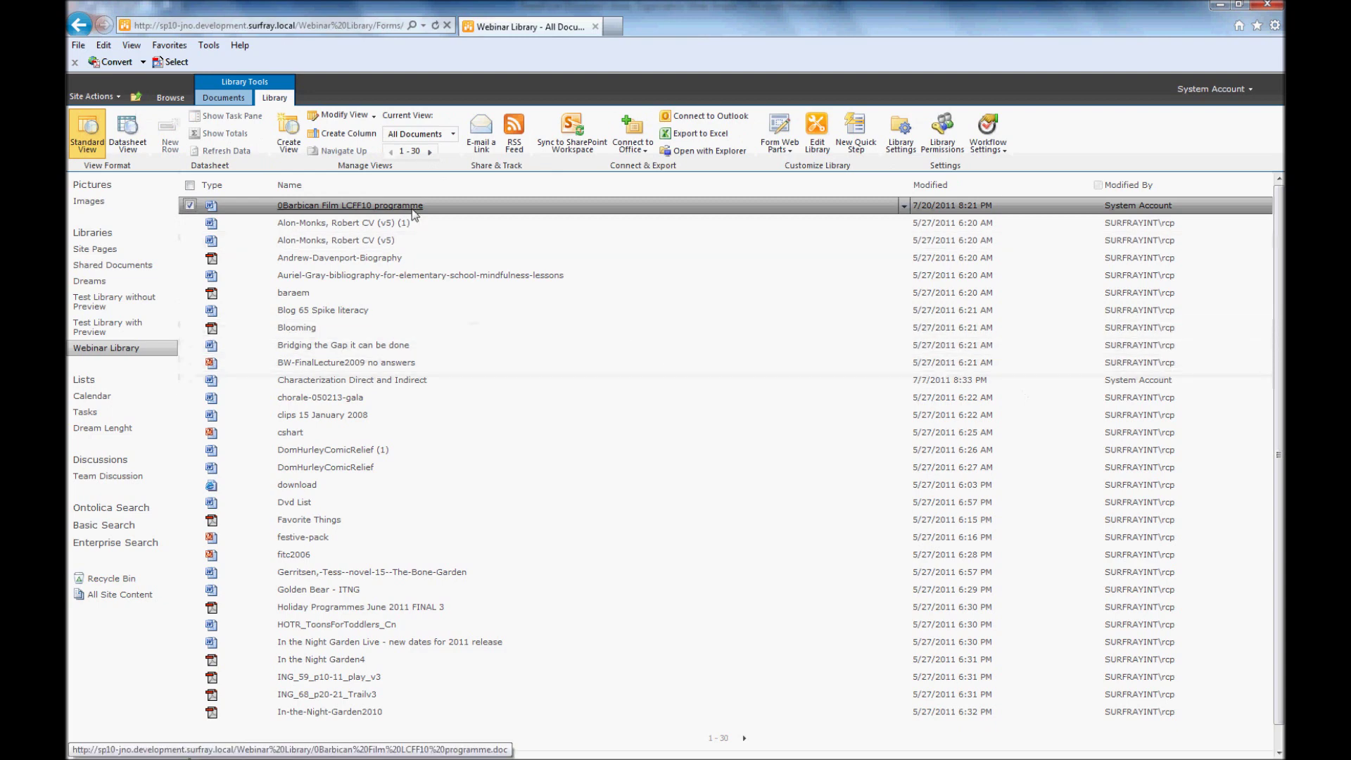
click(453, 135)
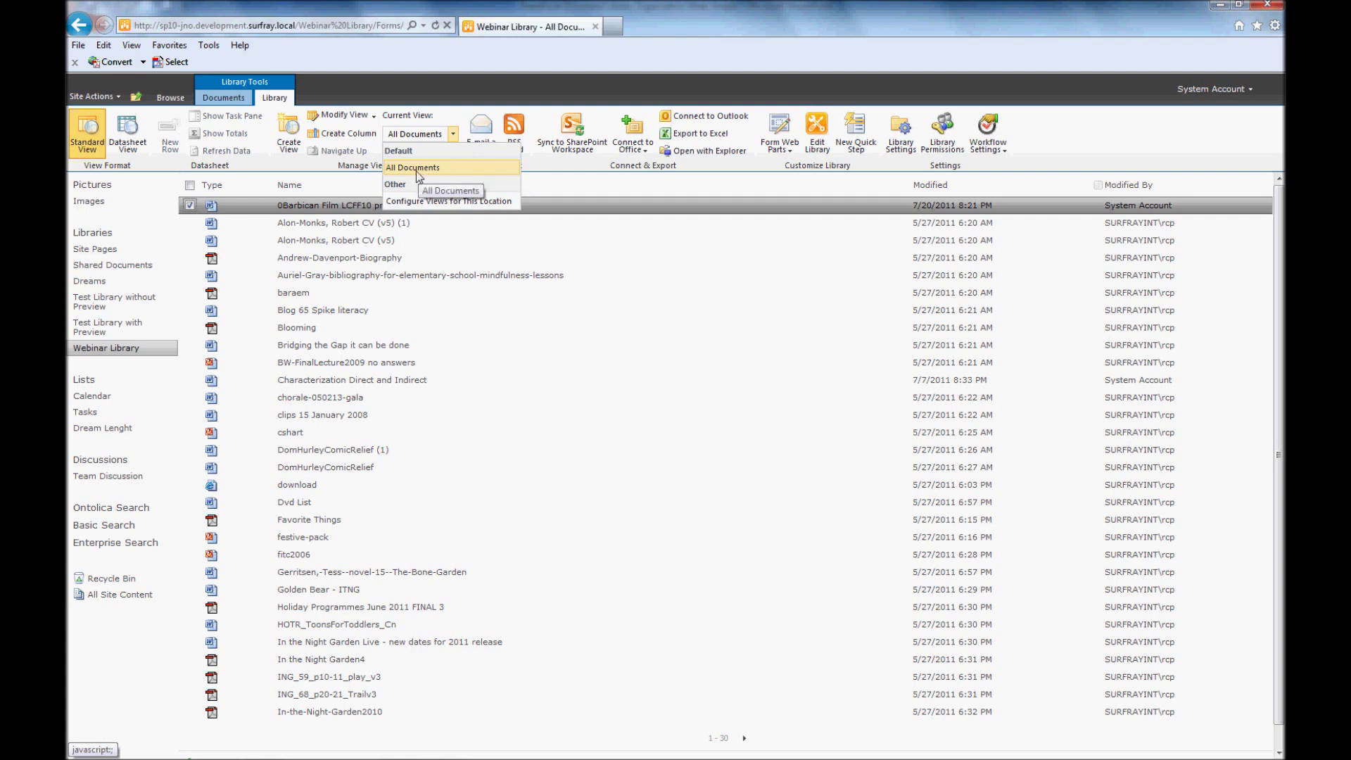
click(344, 118)
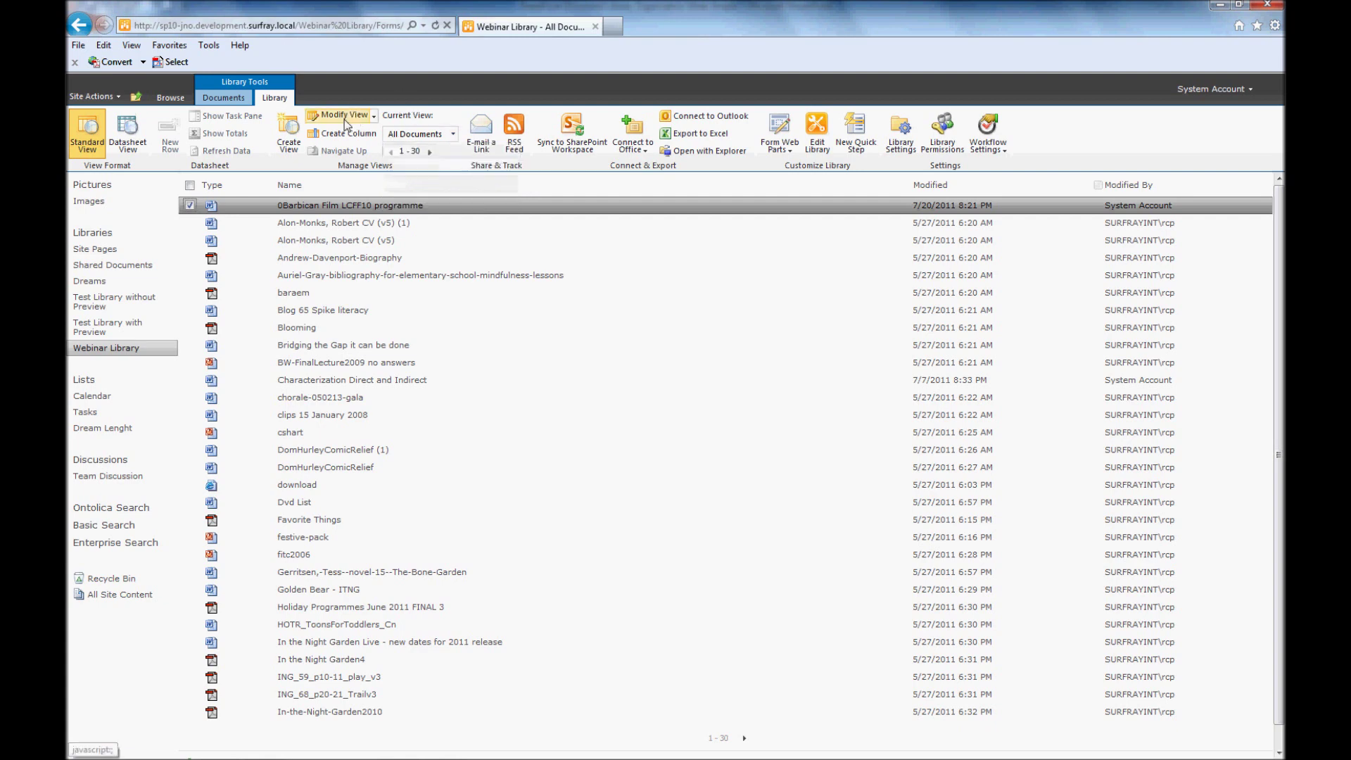
click(345, 117)
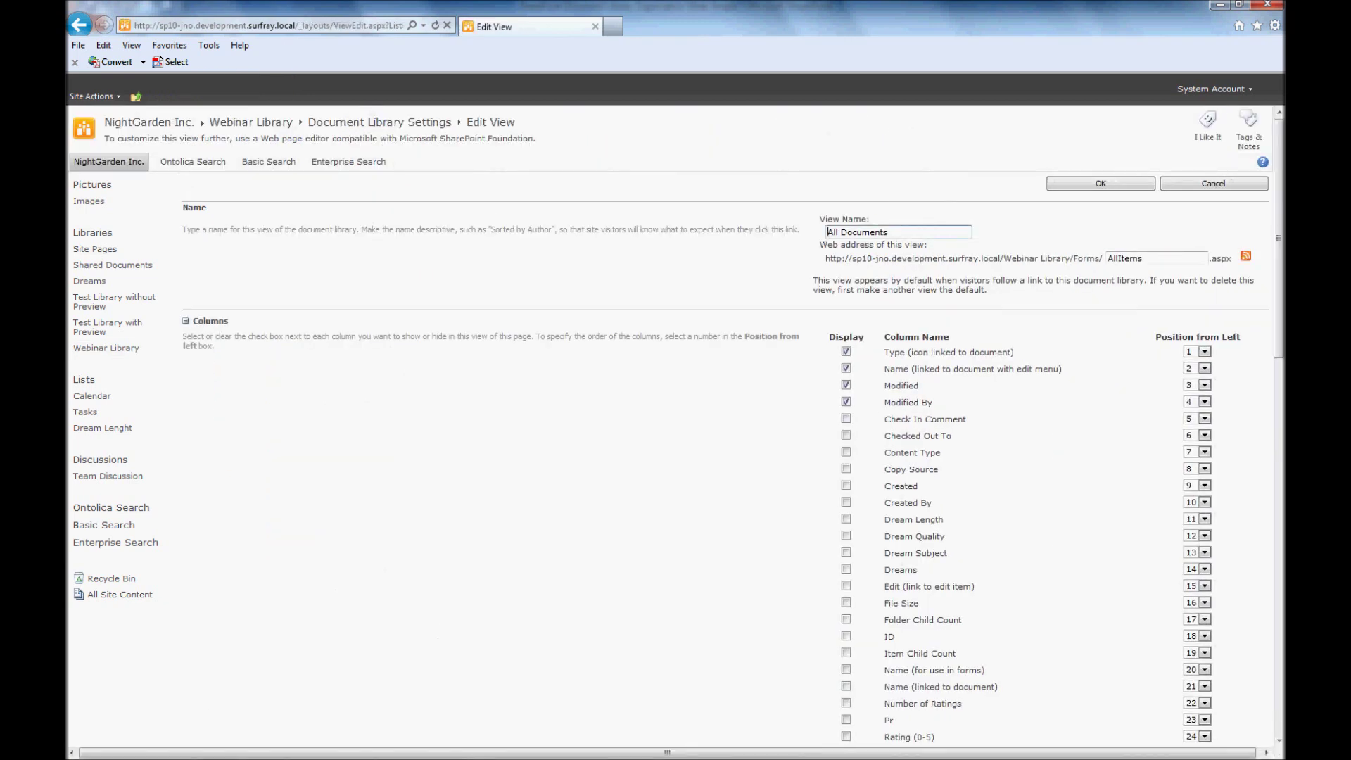
Show the Dream Length, Dream Quality, Dream Subject, Dreams and Rating (0-5) columns
drag(1279, 216, 1279, 261)
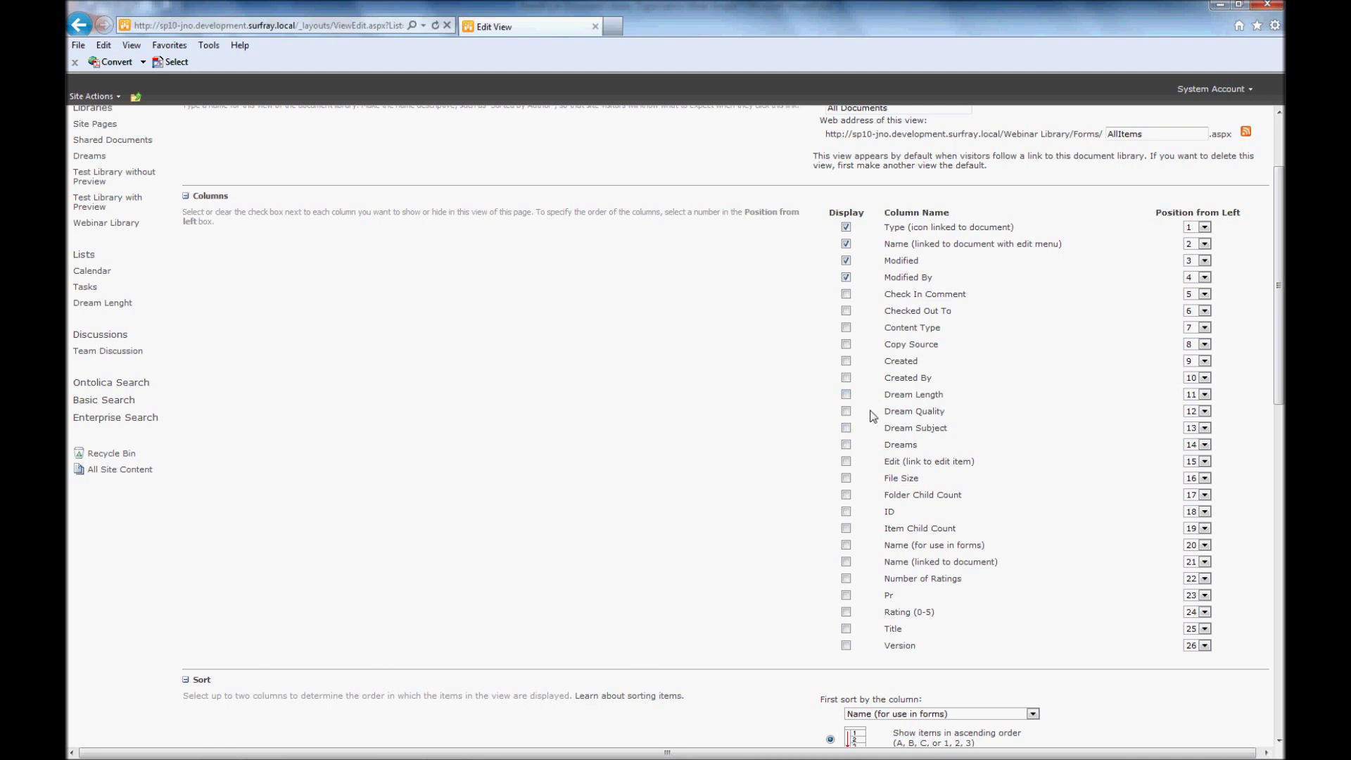
click(845, 394)
click(846, 411)
click(846, 427)
click(846, 445)
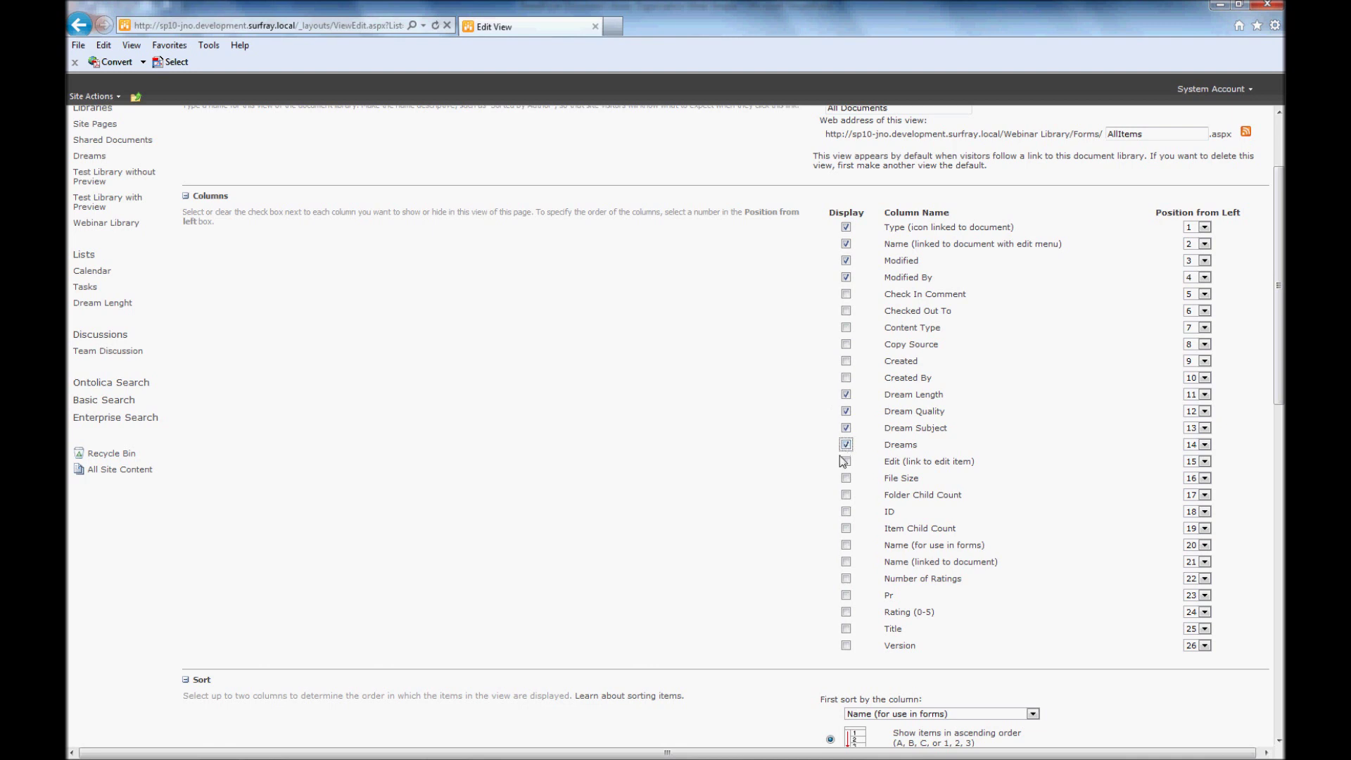
click(846, 612)
Place Dream Subject fifth and Dreams sixth from the left, and save the view
click(1205, 428)
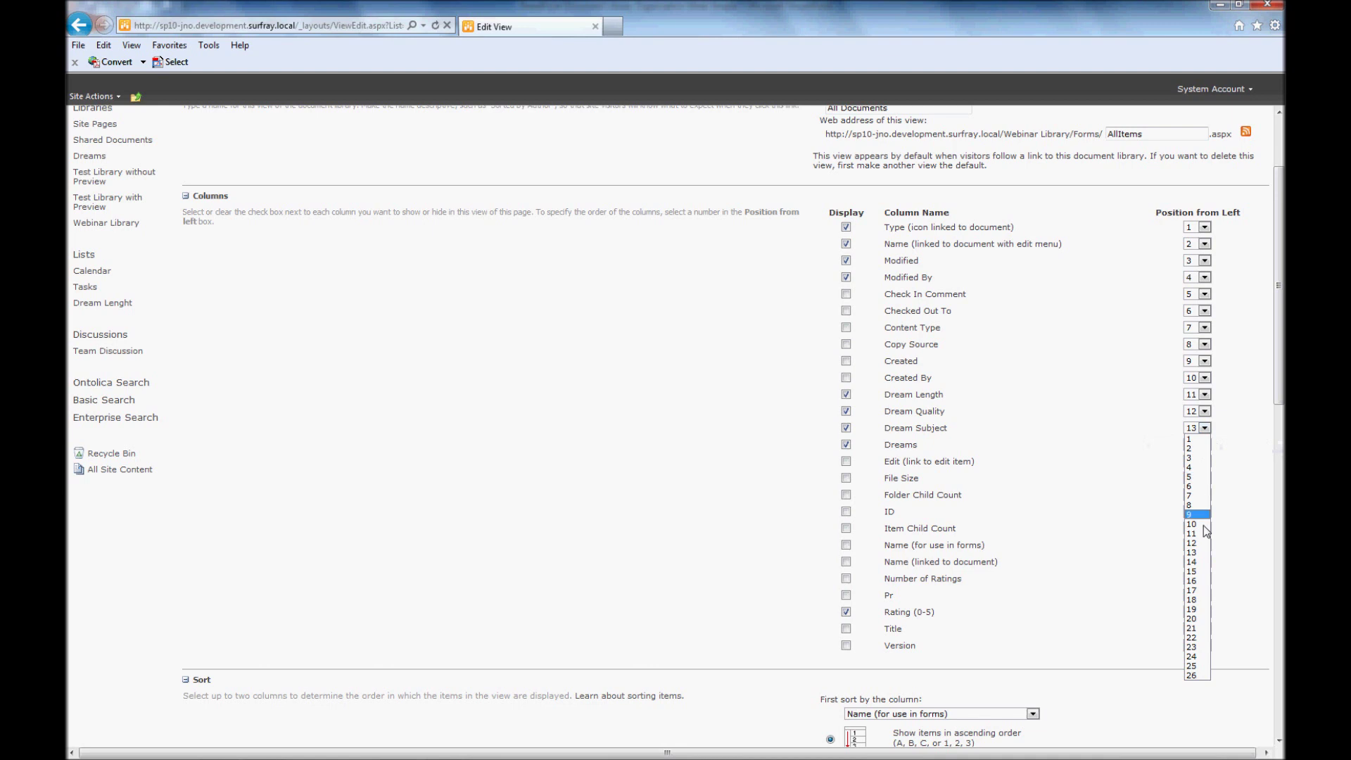
click(1198, 478)
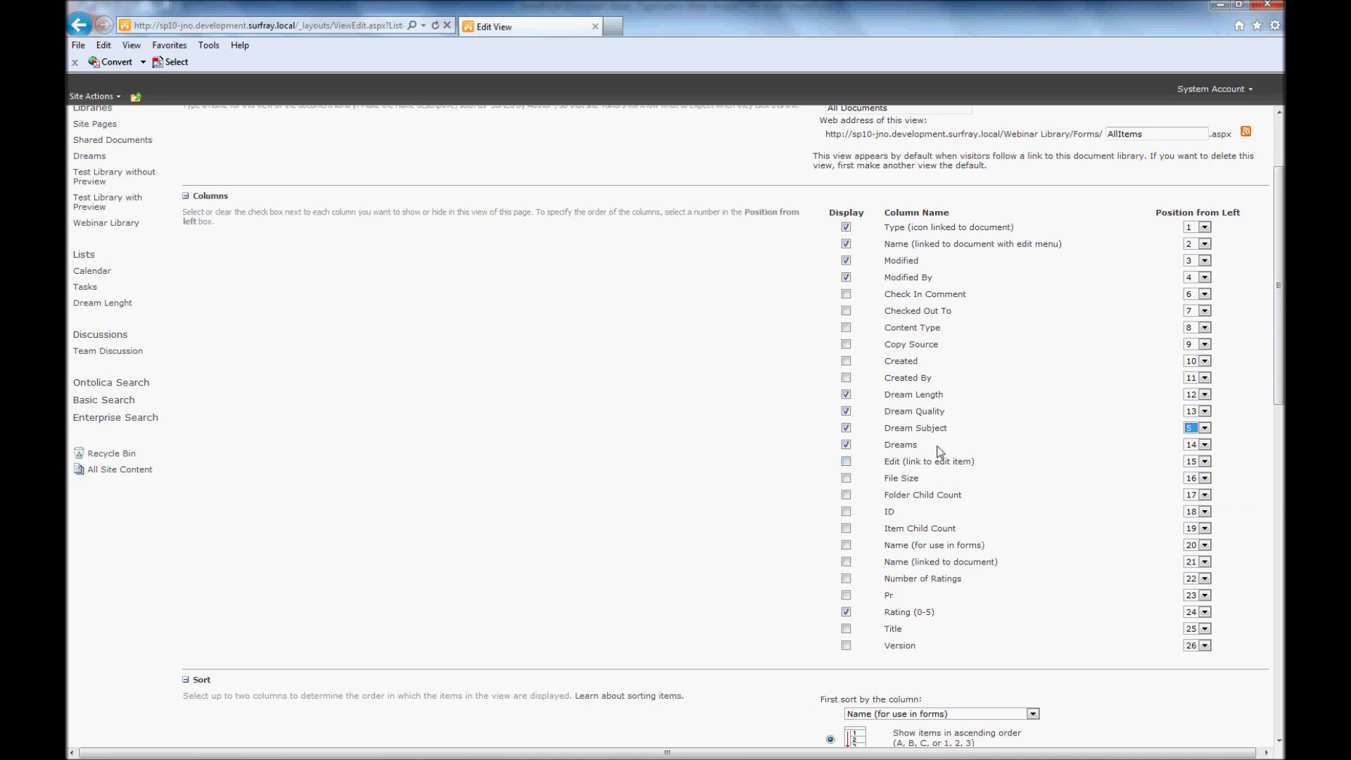
click(1203, 445)
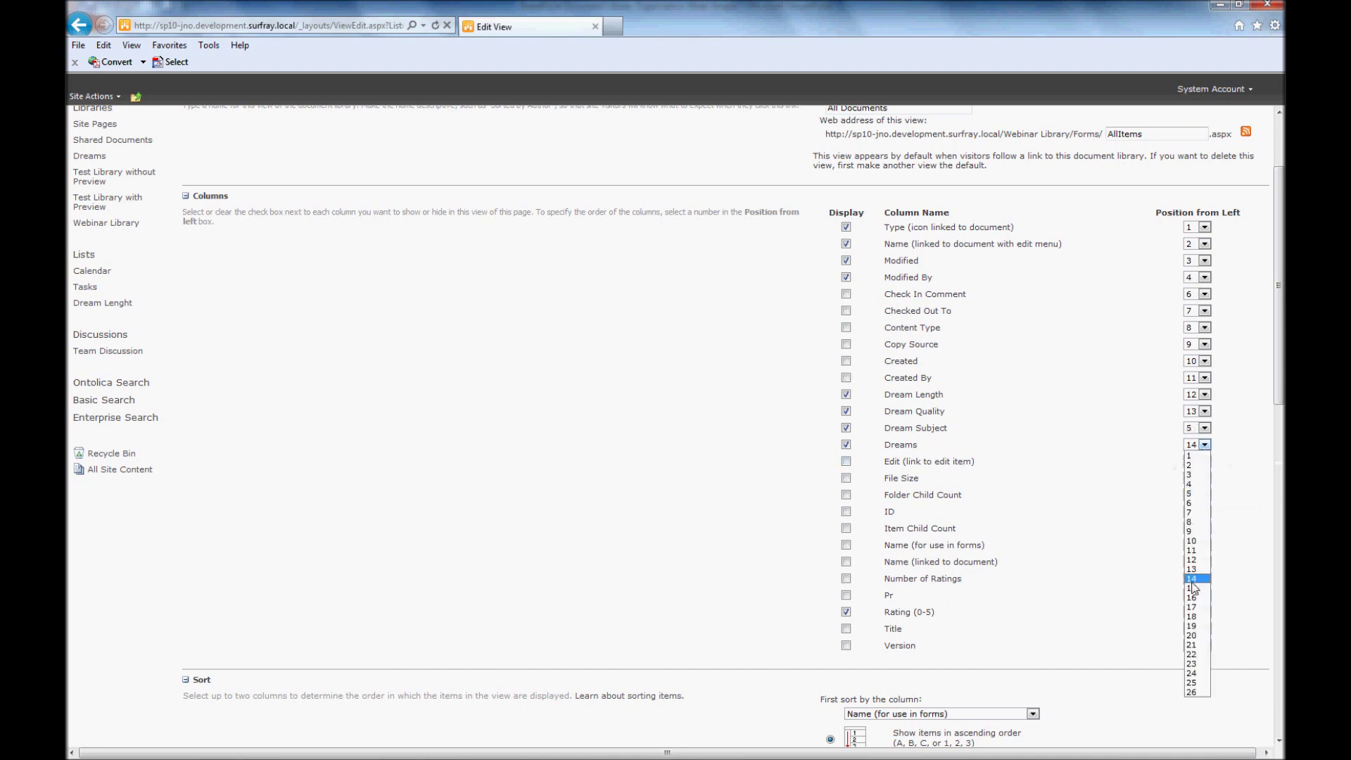
click(1194, 503)
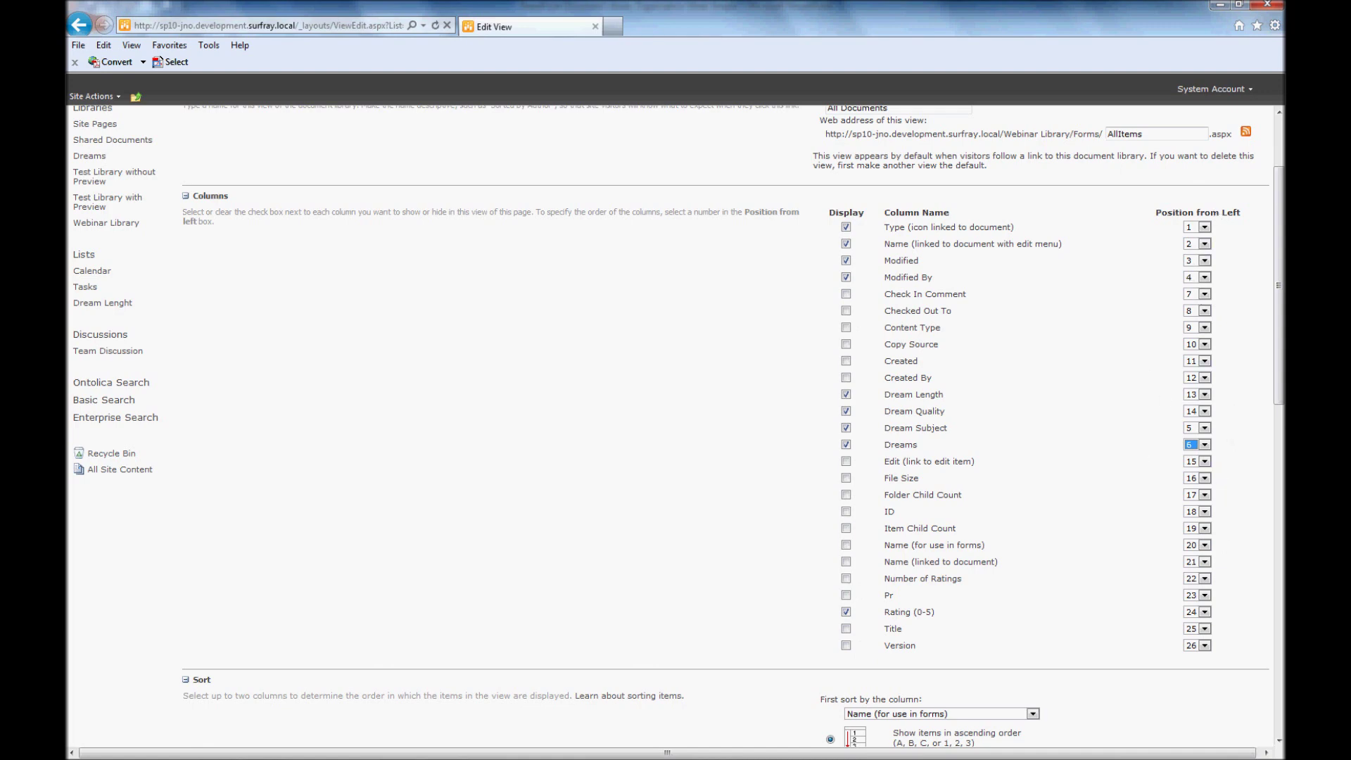
drag(1282, 292, 1282, 244)
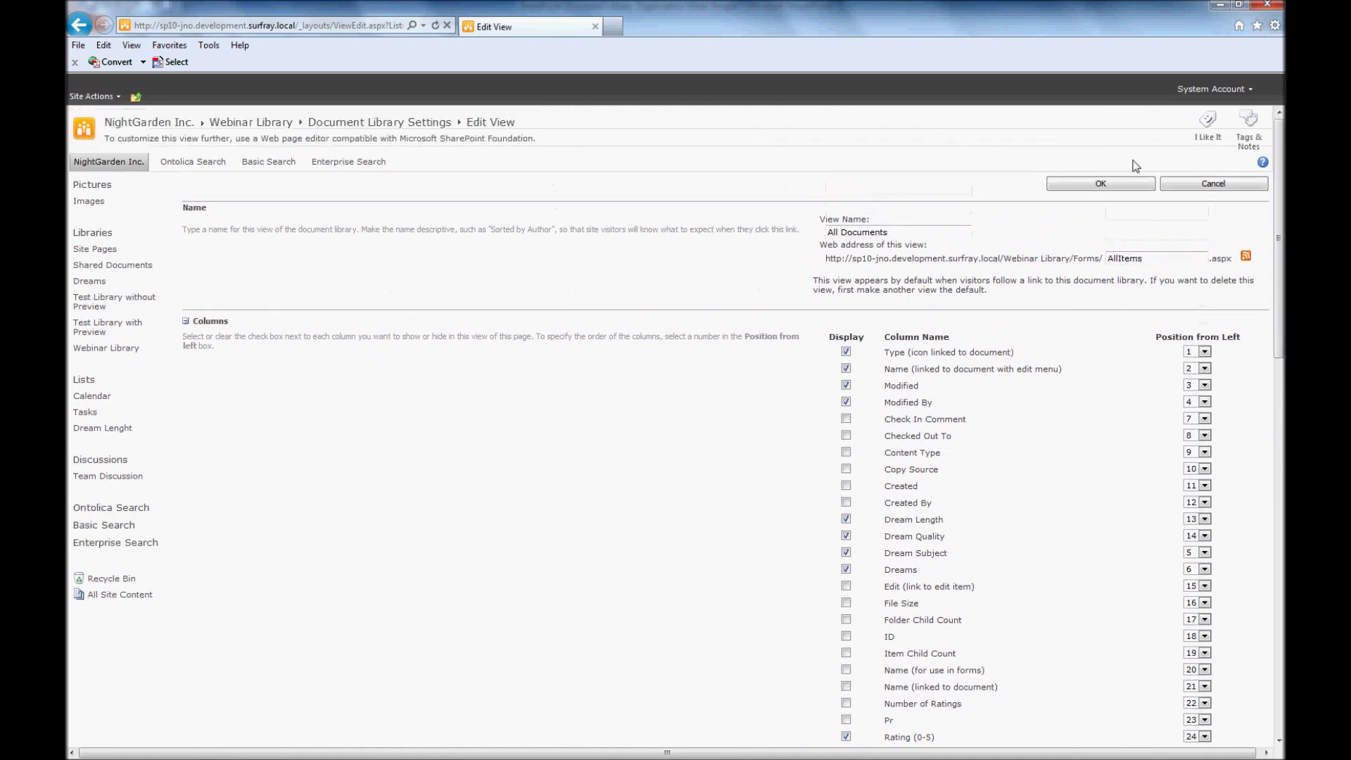
click(1100, 184)
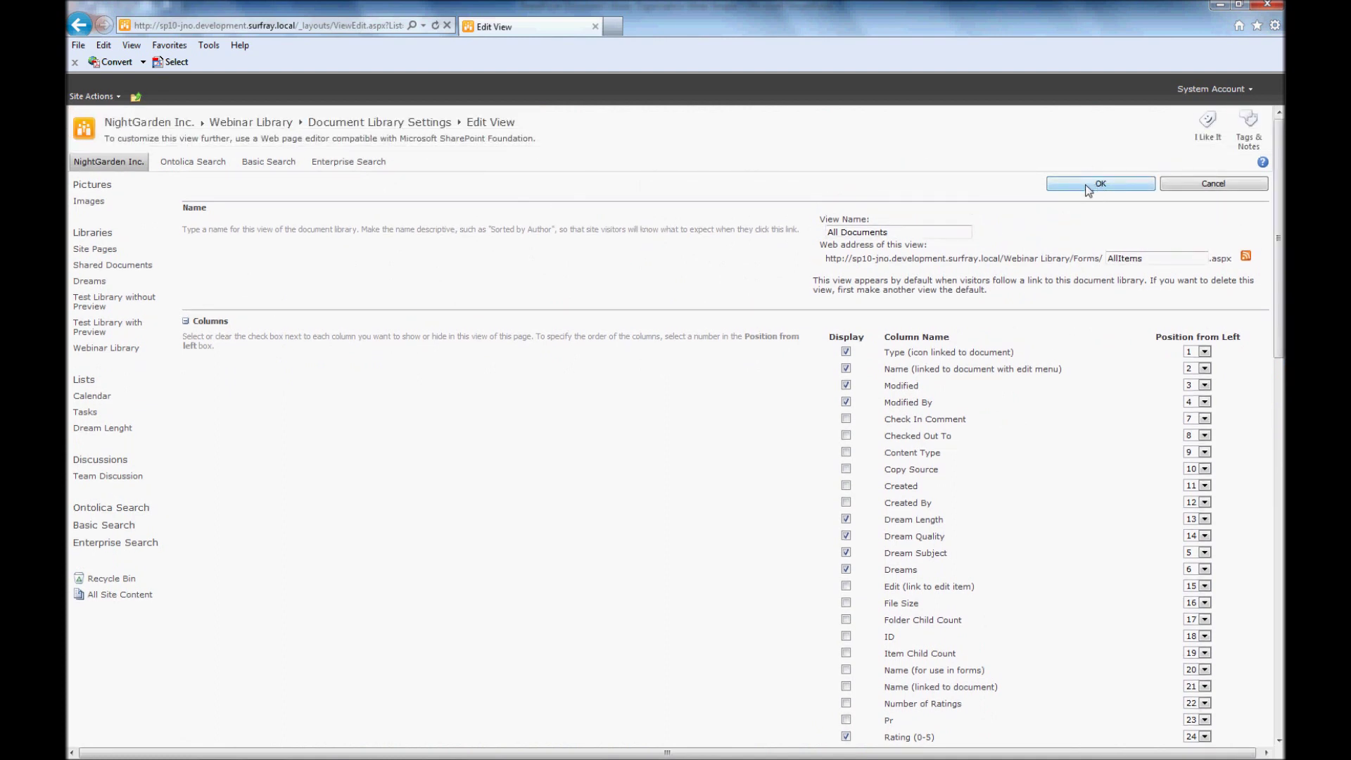
click(1089, 185)
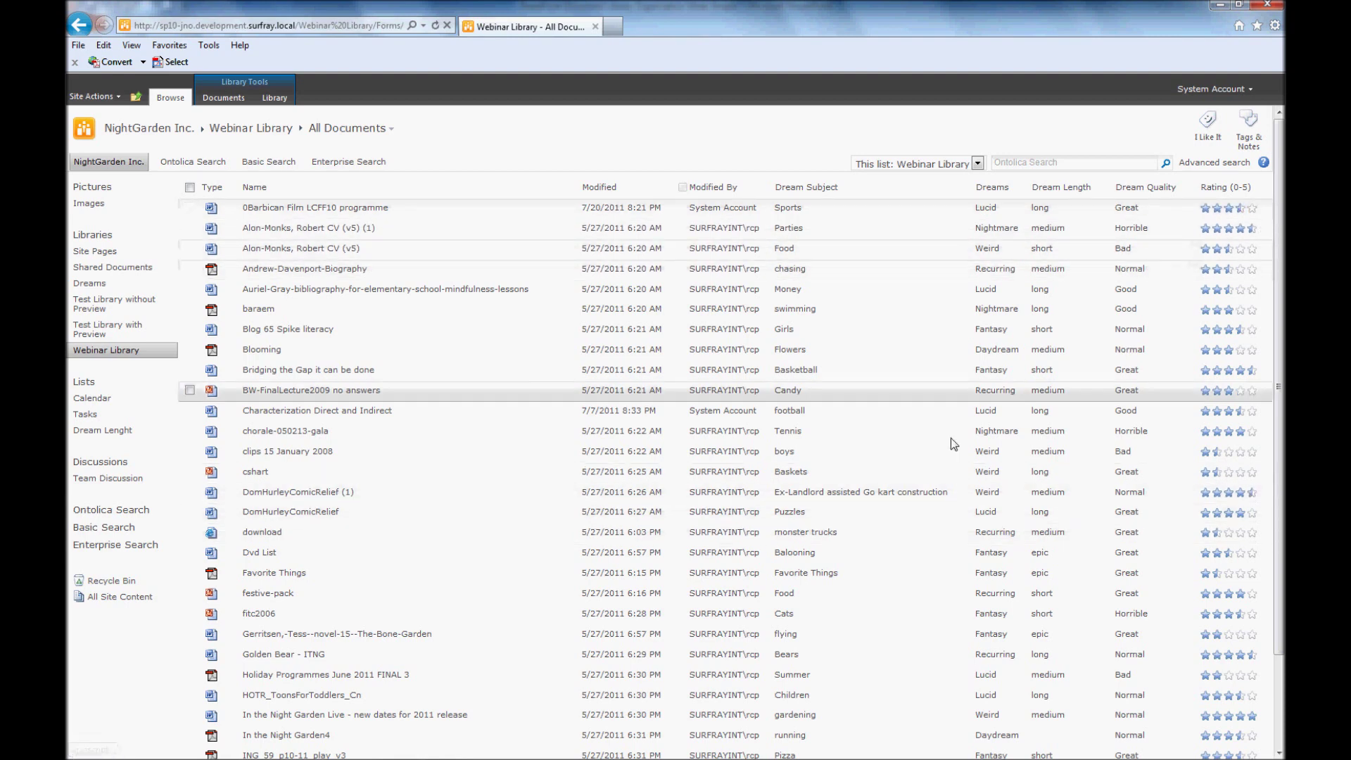
Start creating a new Standard View for the Webinar Library
click(264, 96)
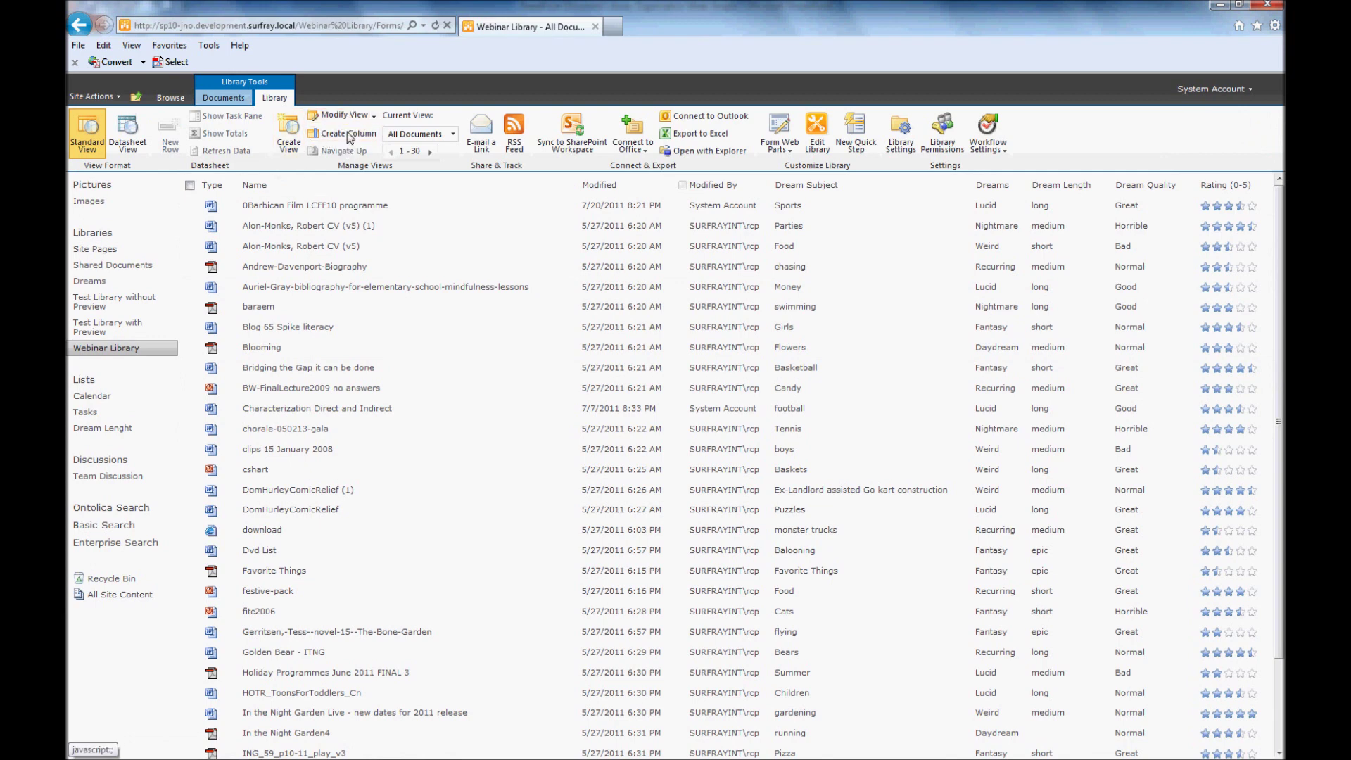
click(290, 151)
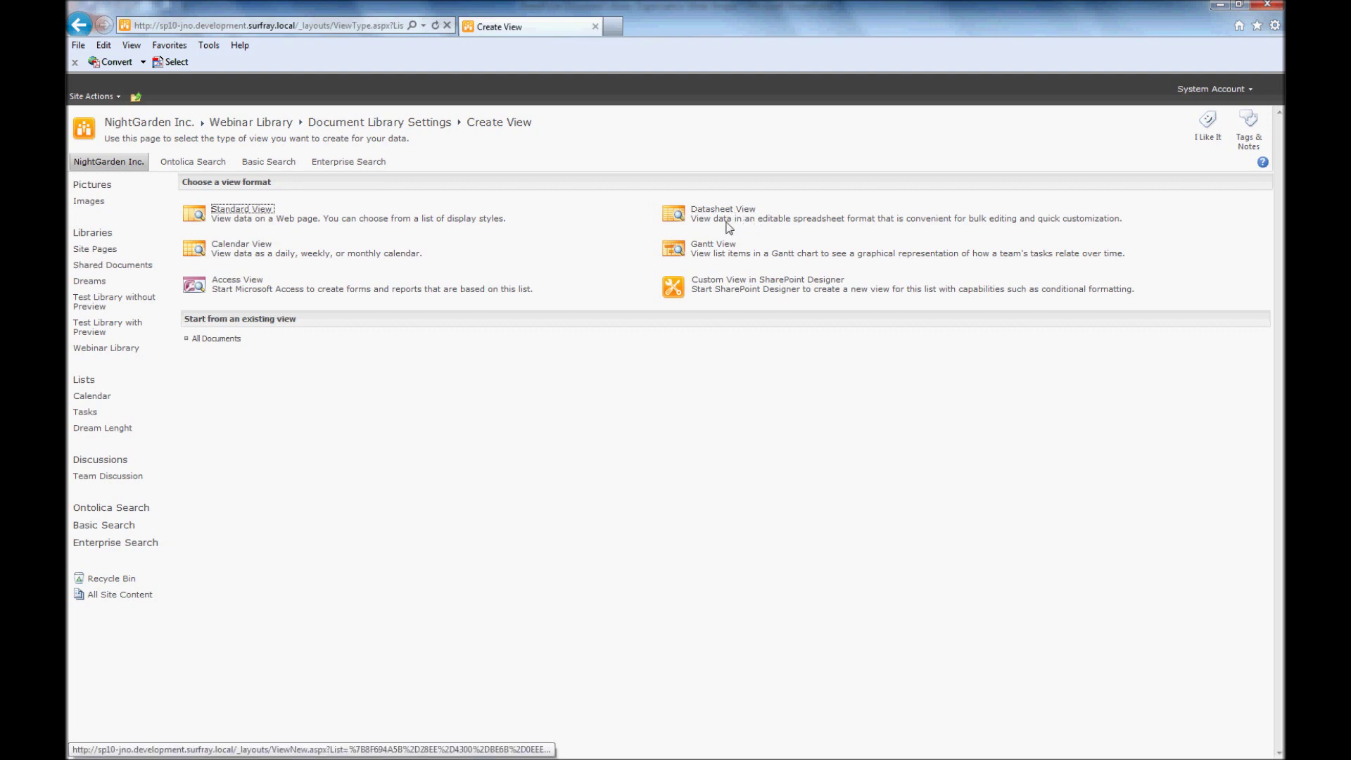
click(225, 212)
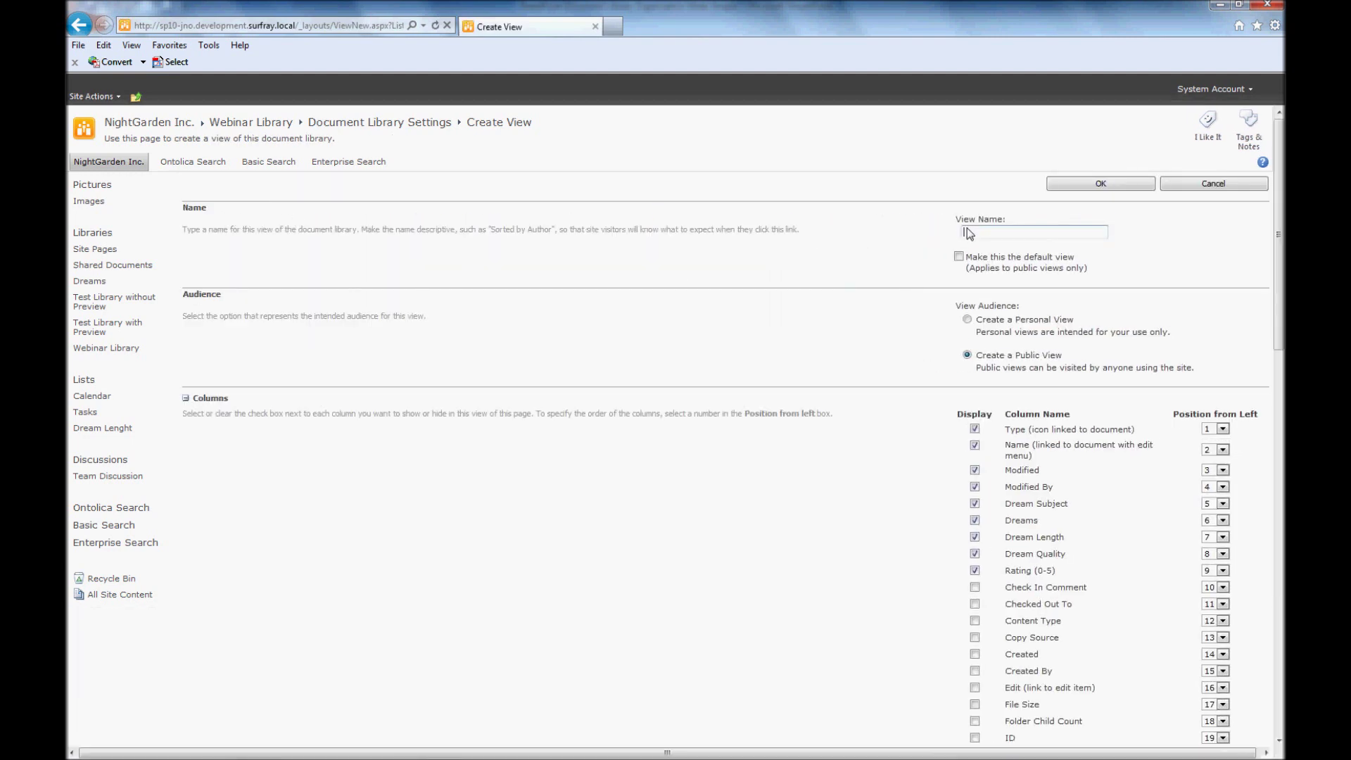
Name the new view 'High Quality Dreams'
click(969, 232)
text(High Quality Dreams)
scroll(971, 236, down, 3)
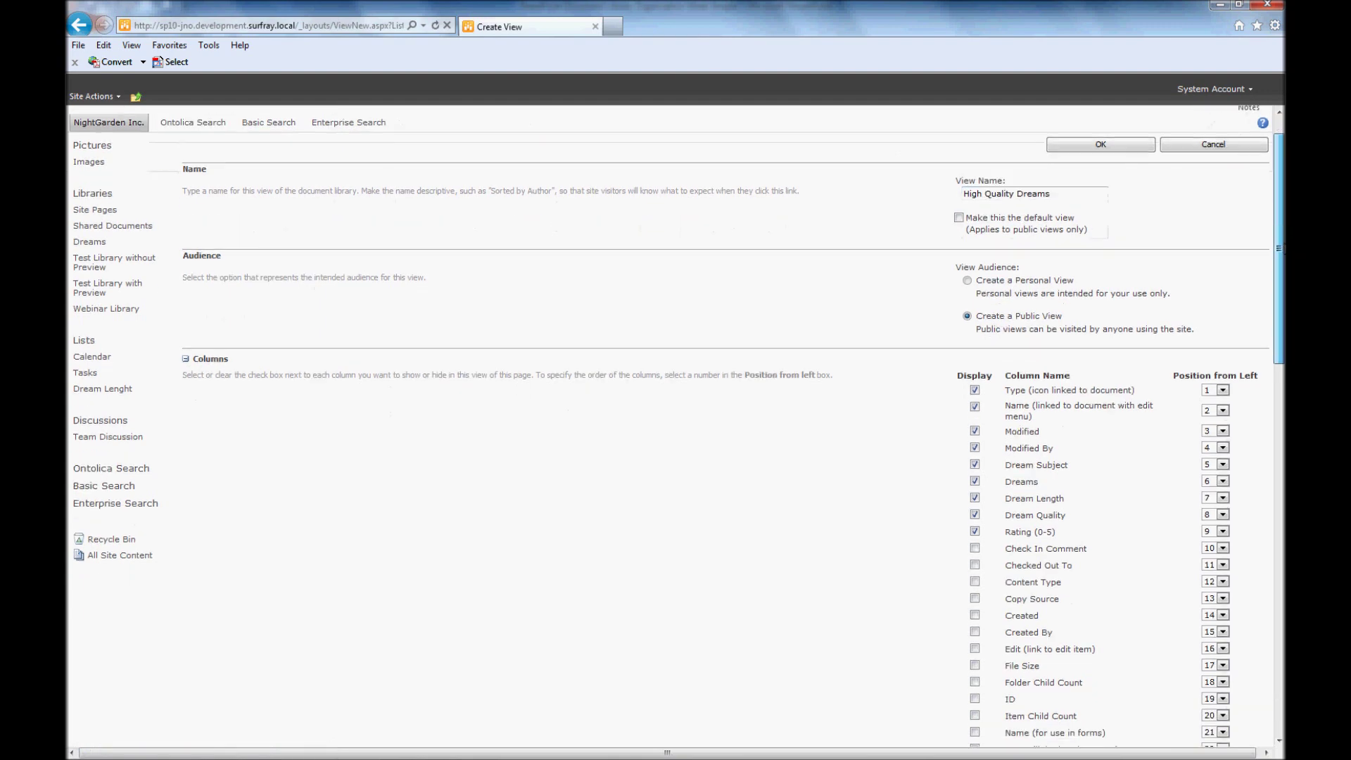
scroll(983, 190, down, 1)
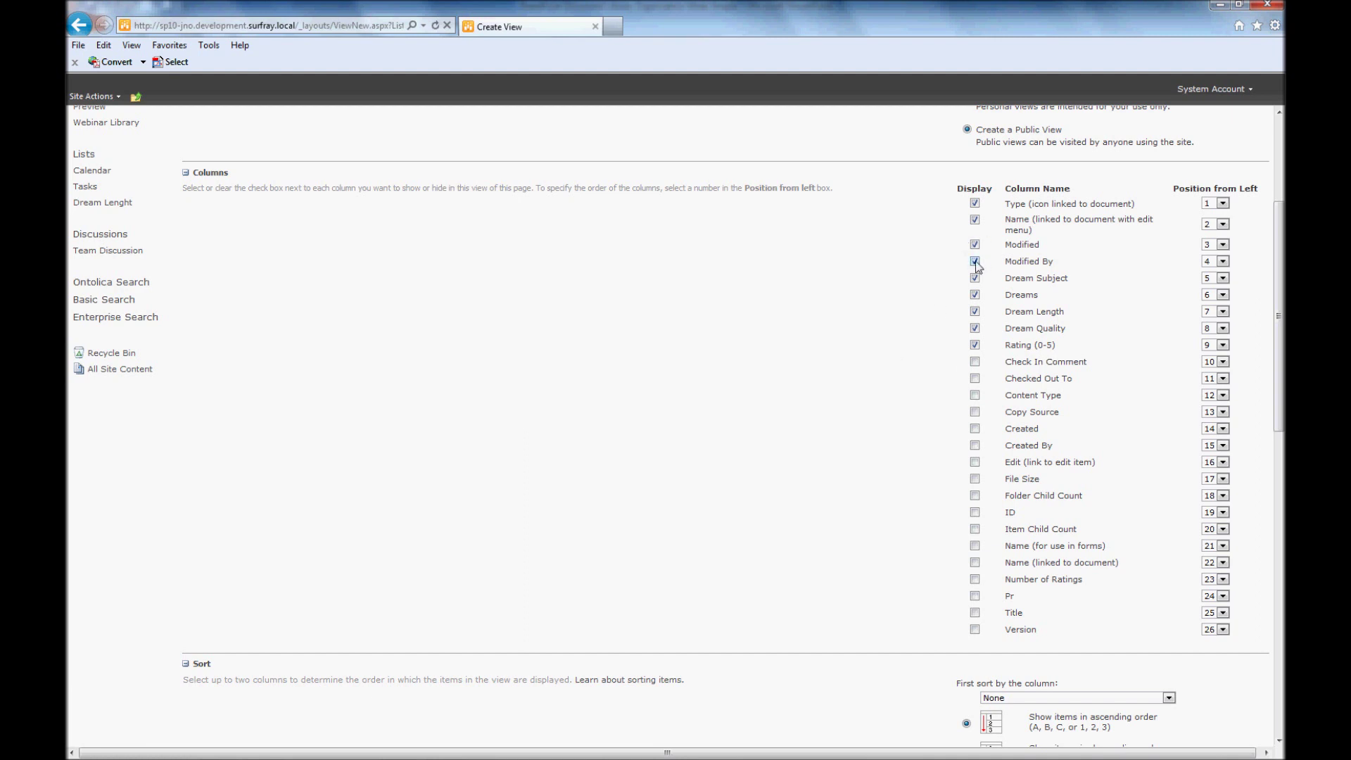
Hide the Modified By, Modified, Dream Subject and Dreams columns
click(974, 261)
click(974, 244)
click(975, 278)
click(975, 296)
scroll(1279, 265, down, 2)
scroll(1279, 265, up, 3)
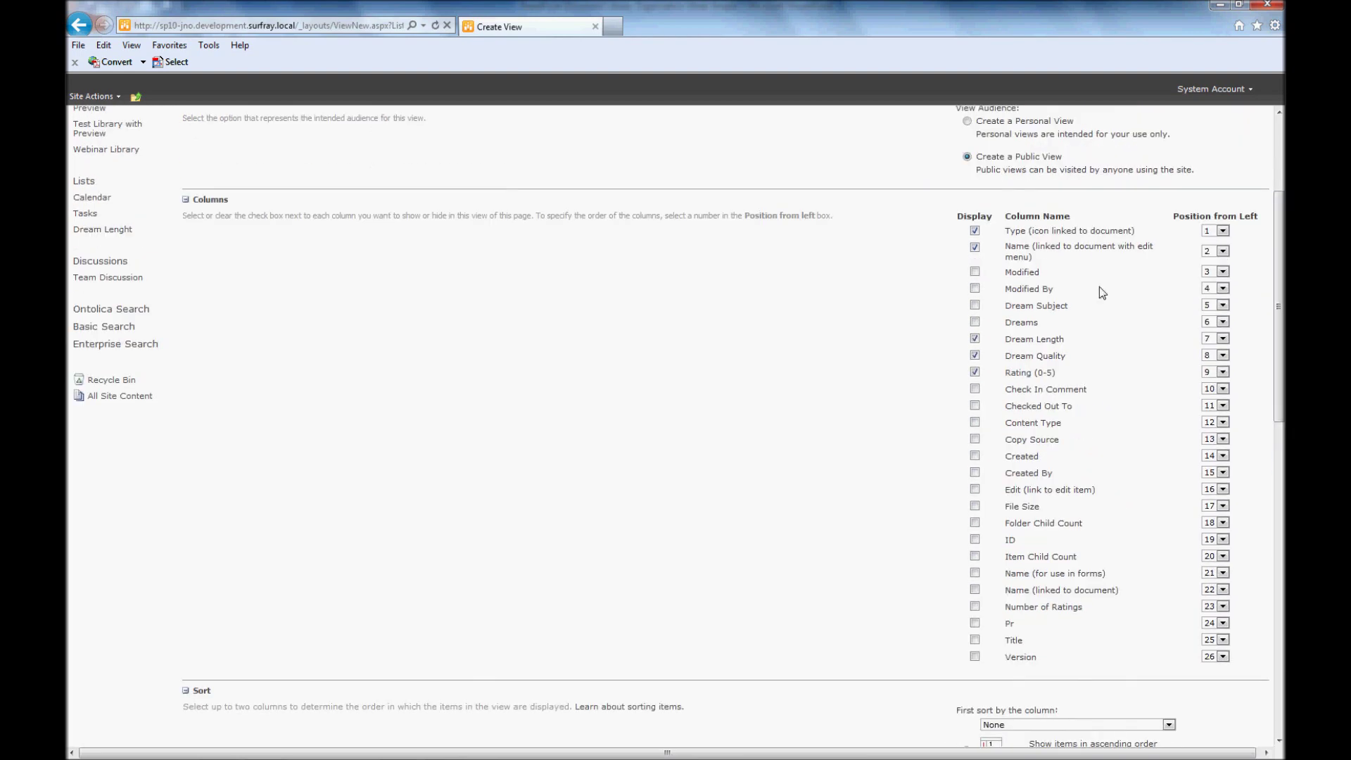
drag(1279, 265, 1280, 444)
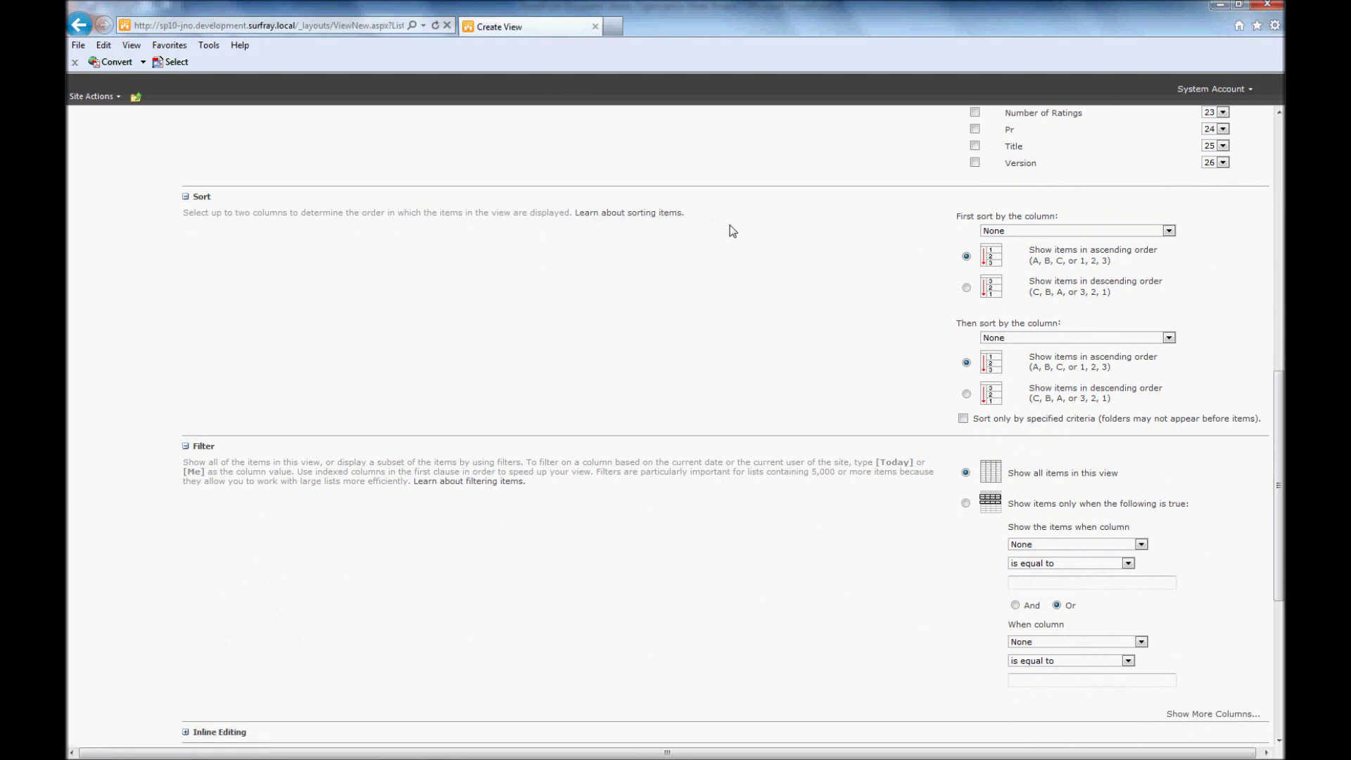
click(1016, 230)
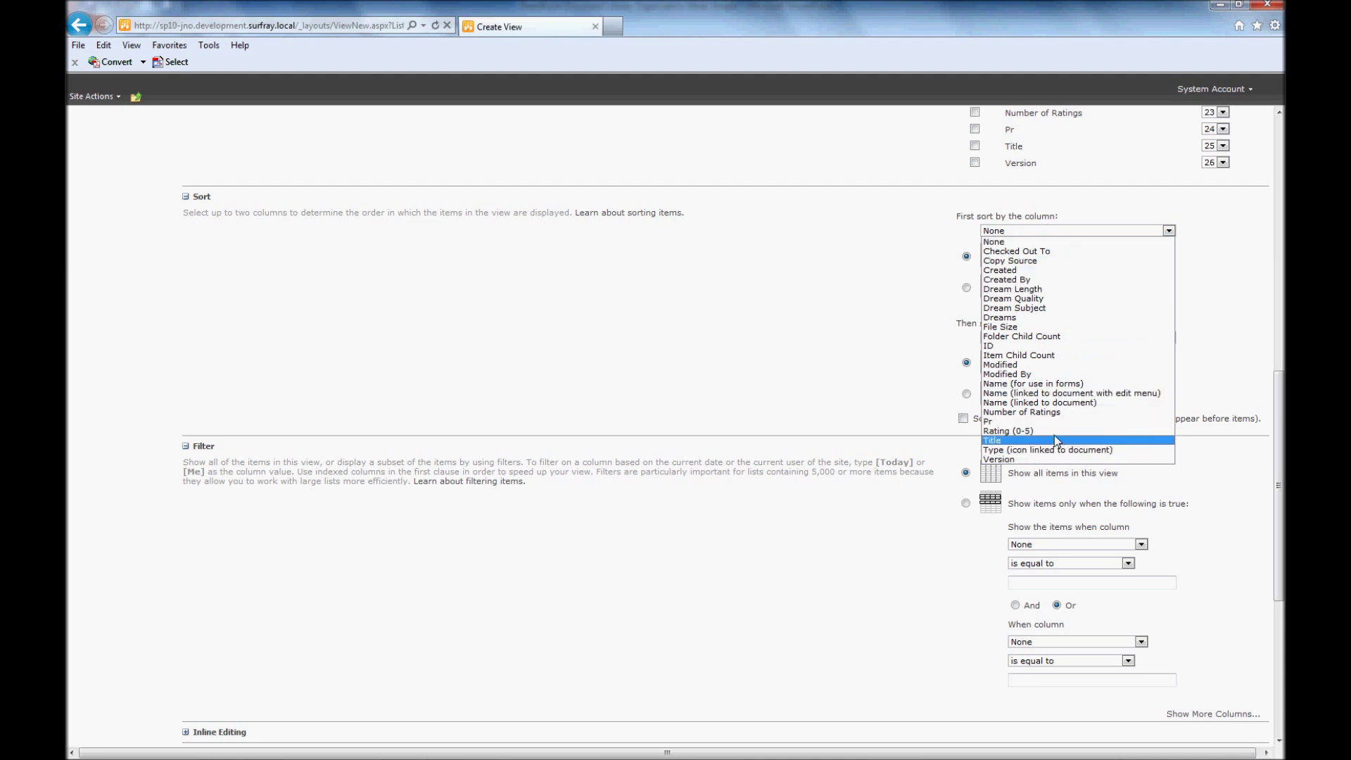
click(894, 268)
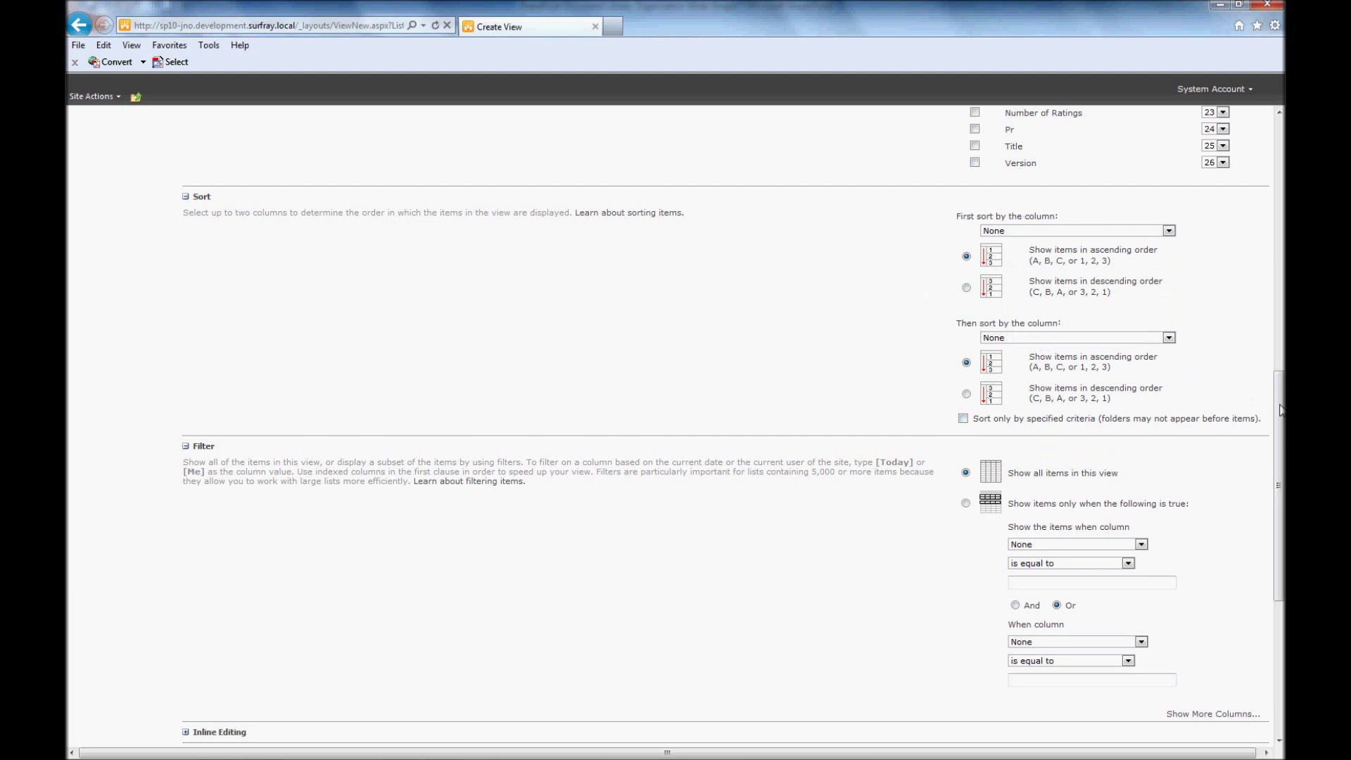
drag(1280, 410, 1265, 483)
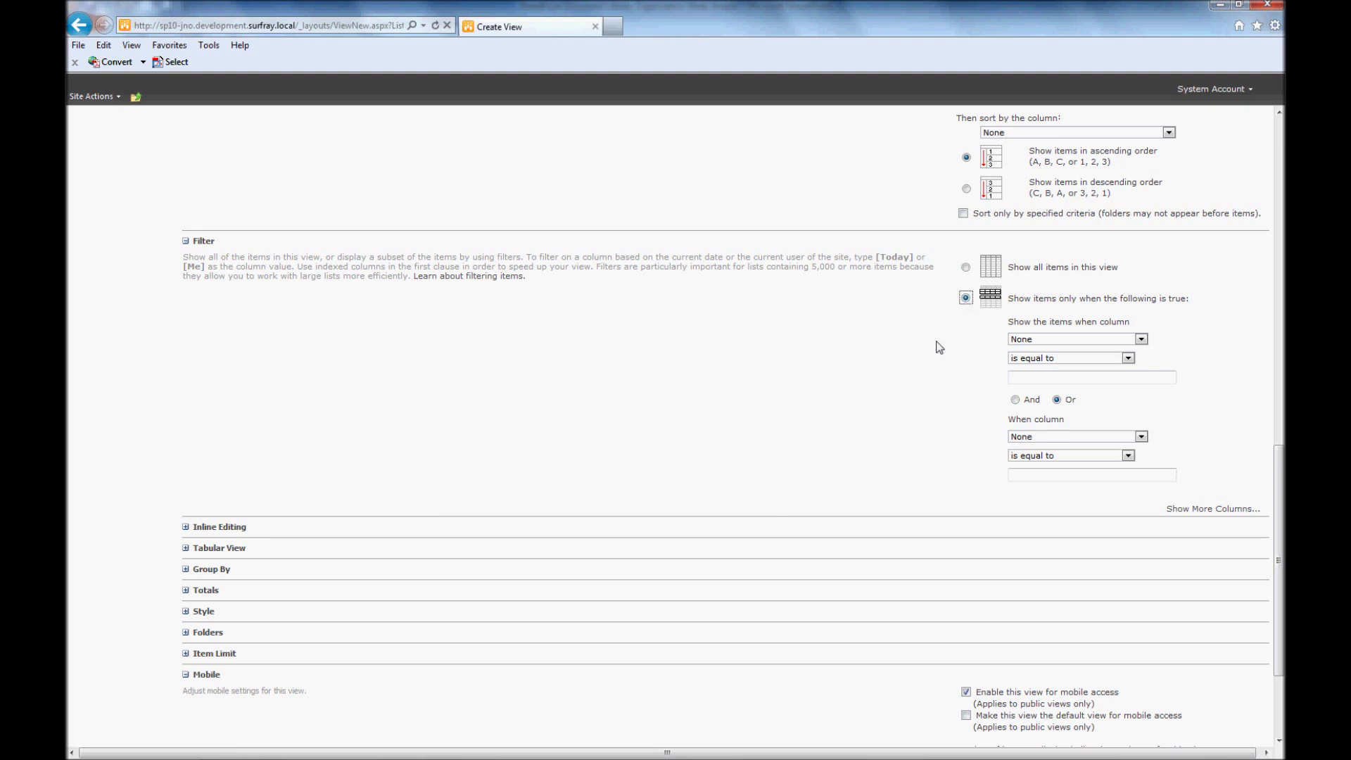
Filter on Dream Quality equal to Great, joined with And
click(1100, 339)
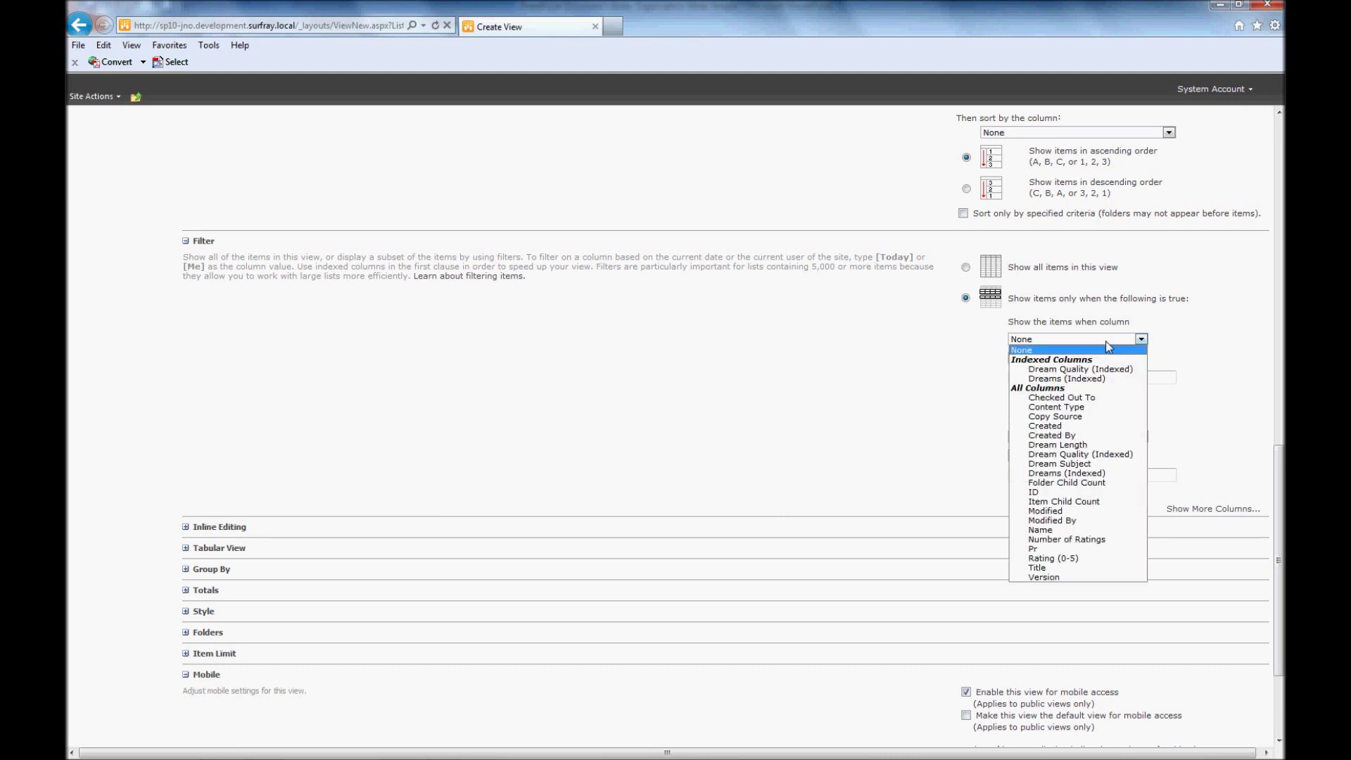
click(1100, 454)
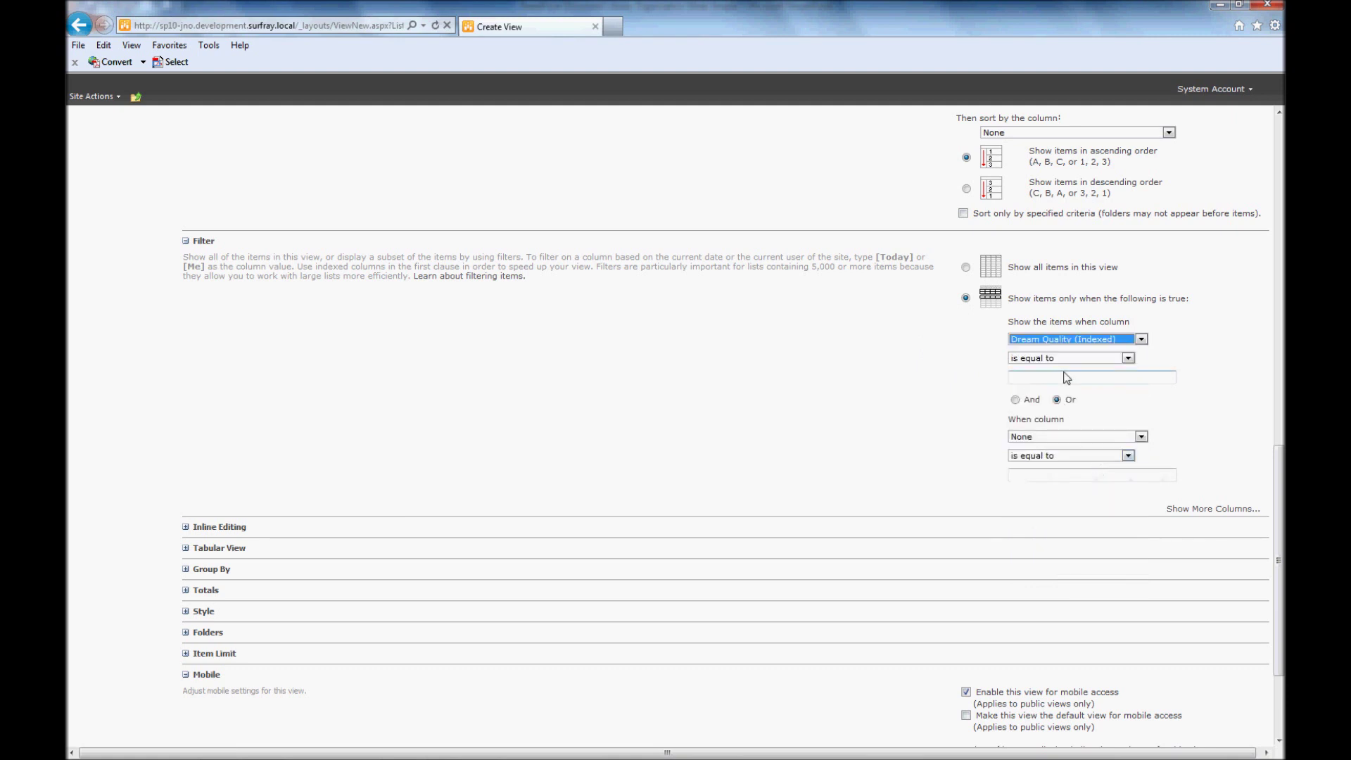
click(1066, 378)
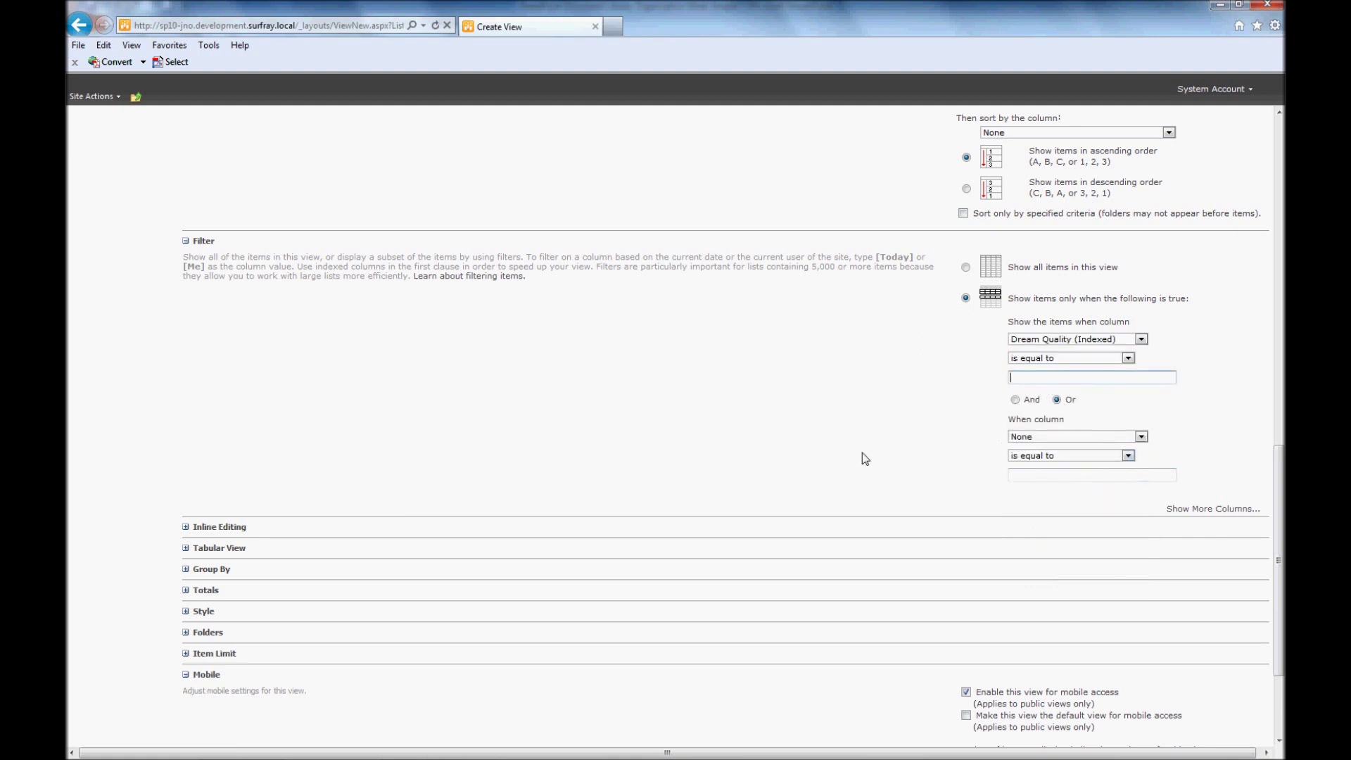
text(Great)
click(1015, 399)
Add a second condition: Rating (0-5) greater than or equal to 3
click(1074, 437)
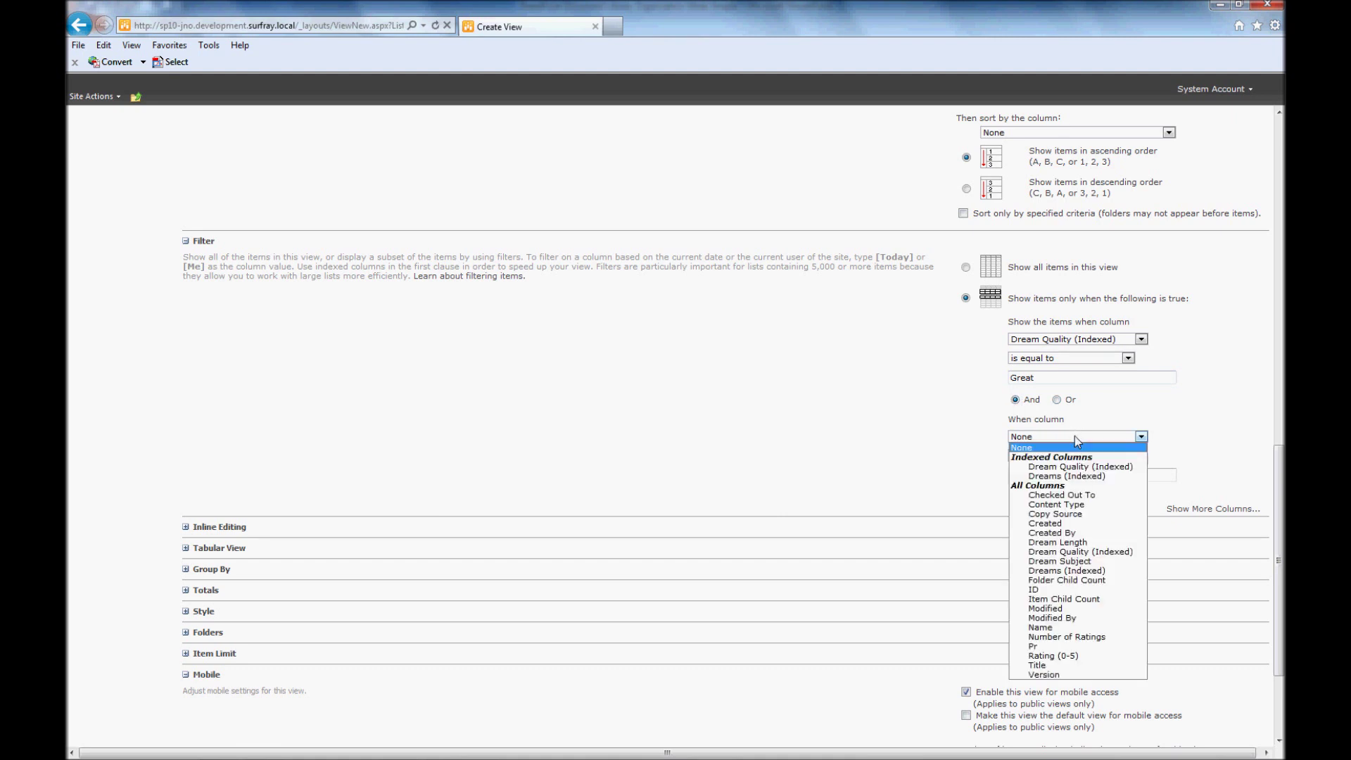
click(1053, 655)
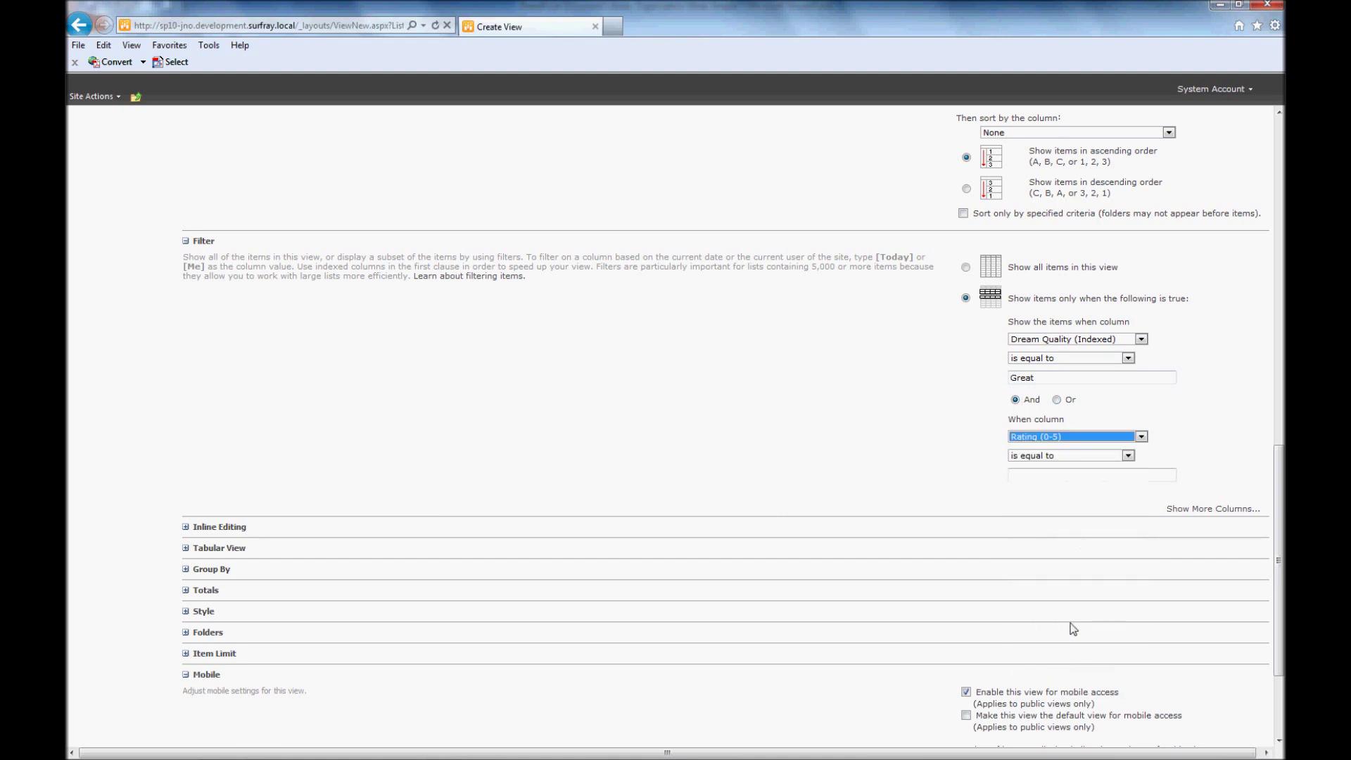
click(1056, 456)
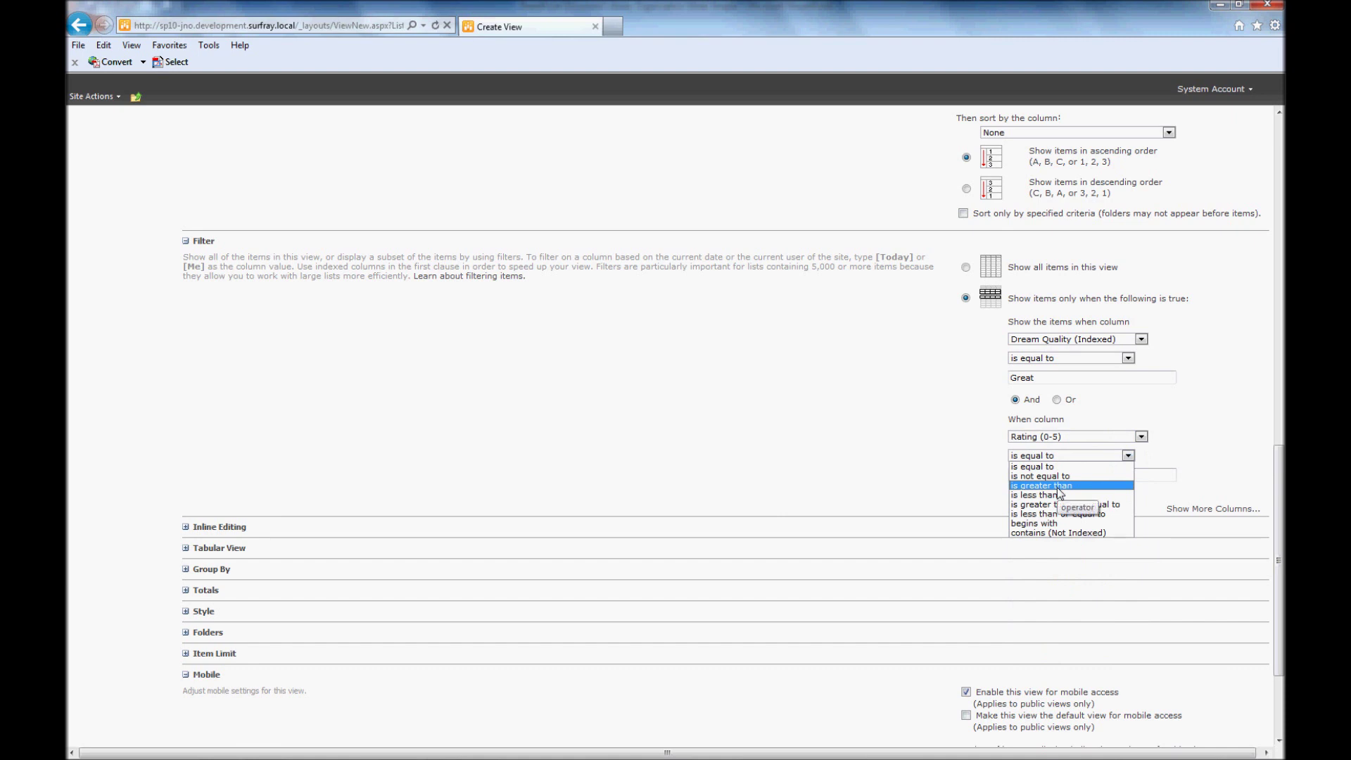
click(1057, 486)
click(1053, 475)
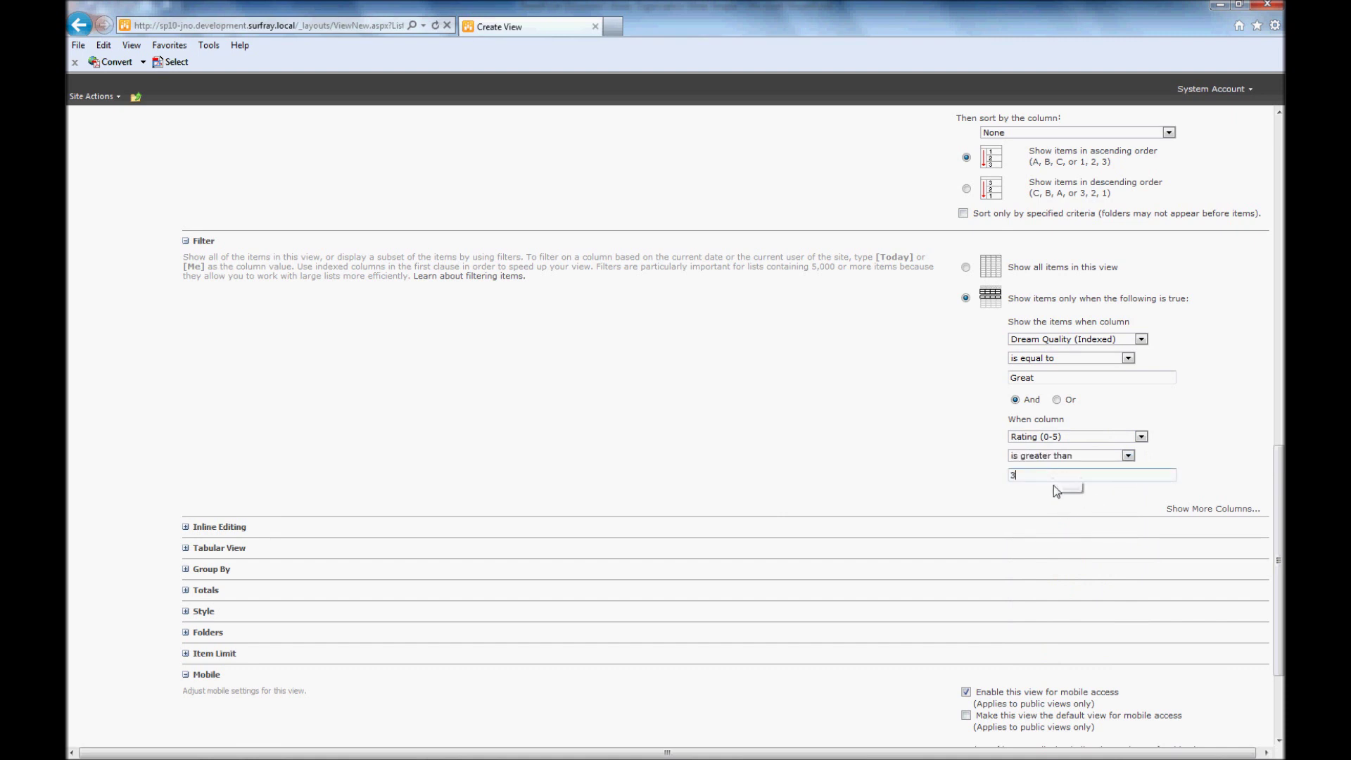
click(1067, 457)
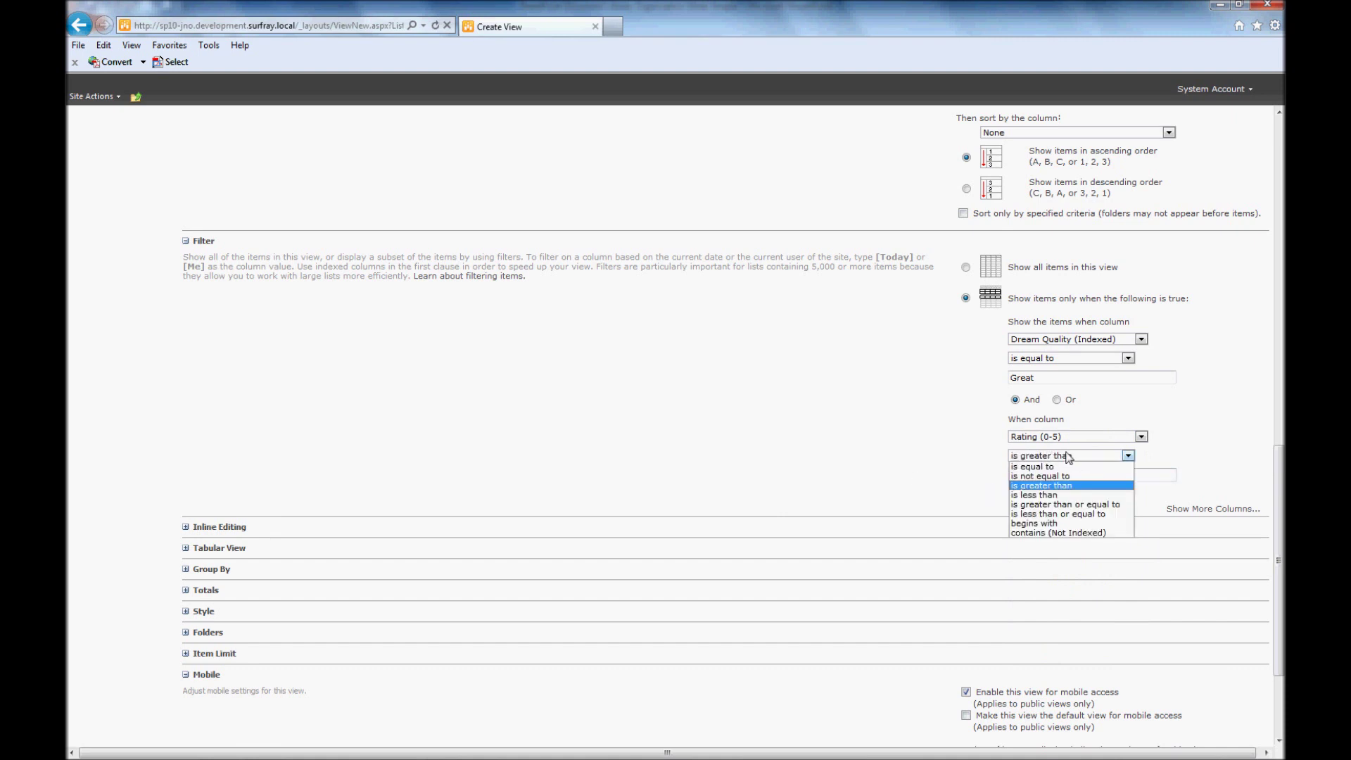
click(1081, 505)
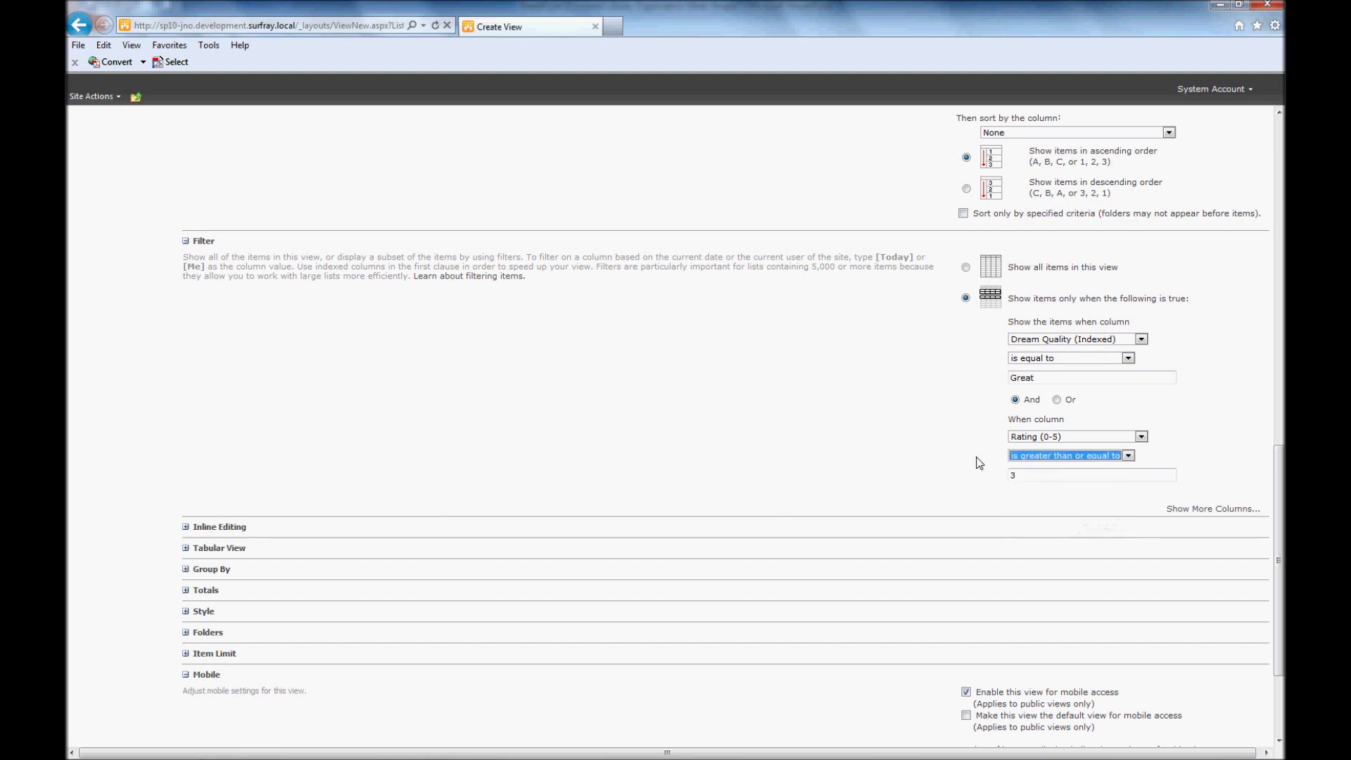
click(901, 449)
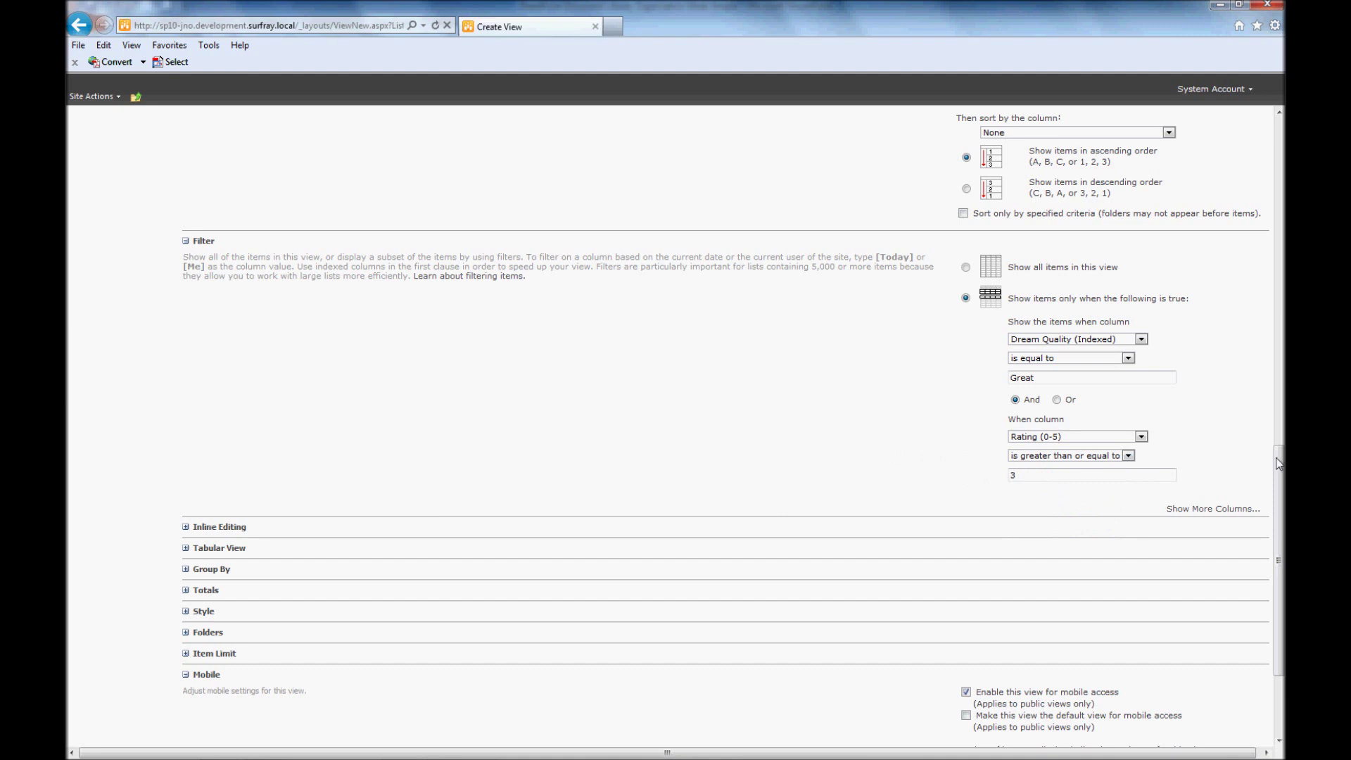
drag(1278, 464, 1278, 486)
Add two more filter clauses, expand Inline Editing, and save the new view
click(1196, 445)
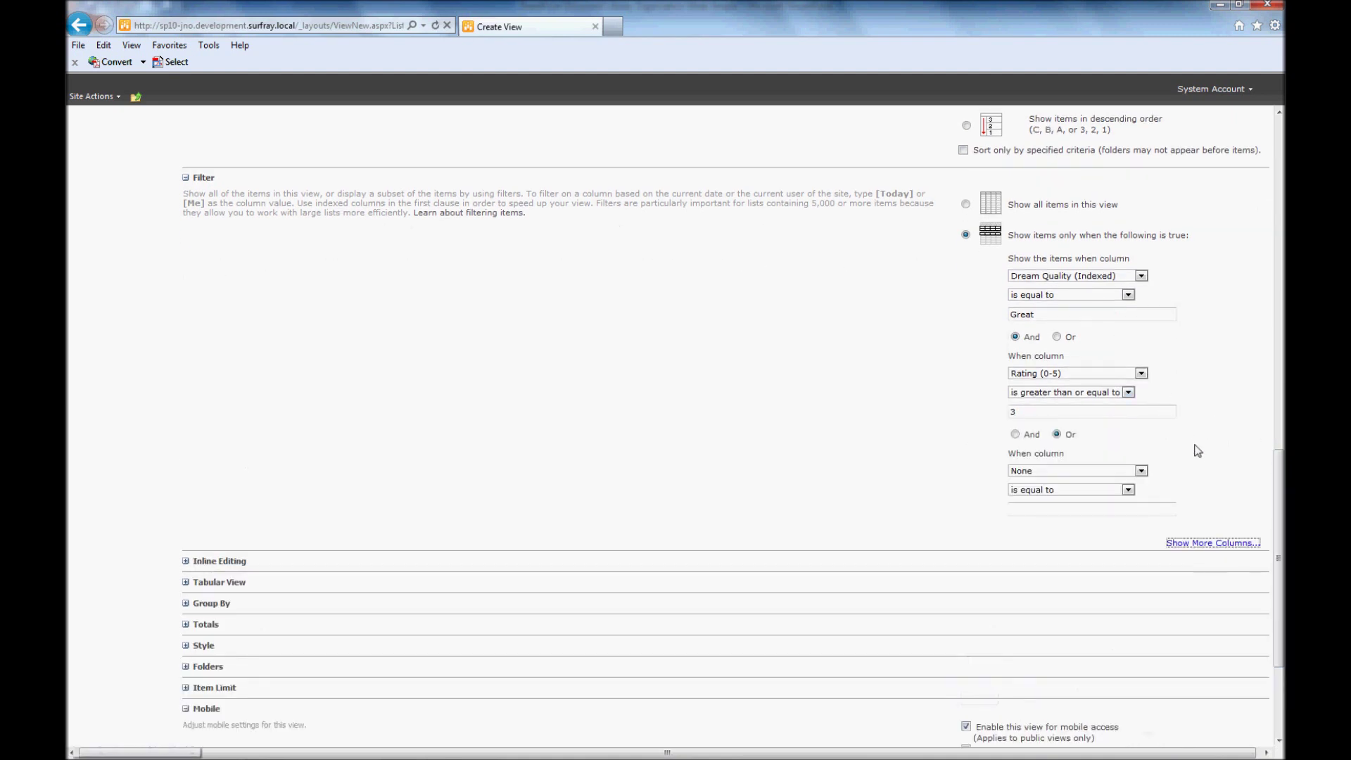
click(1207, 544)
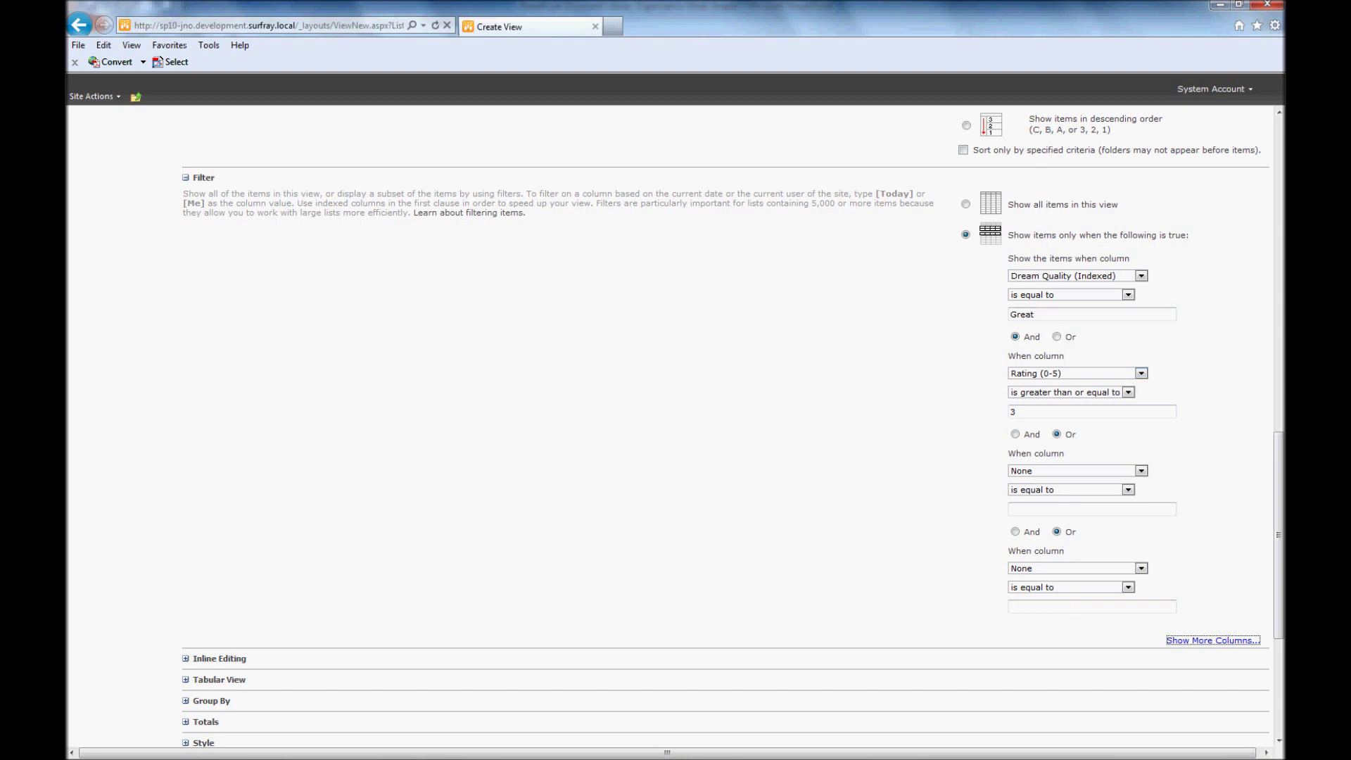
drag(1279, 504, 1278, 598)
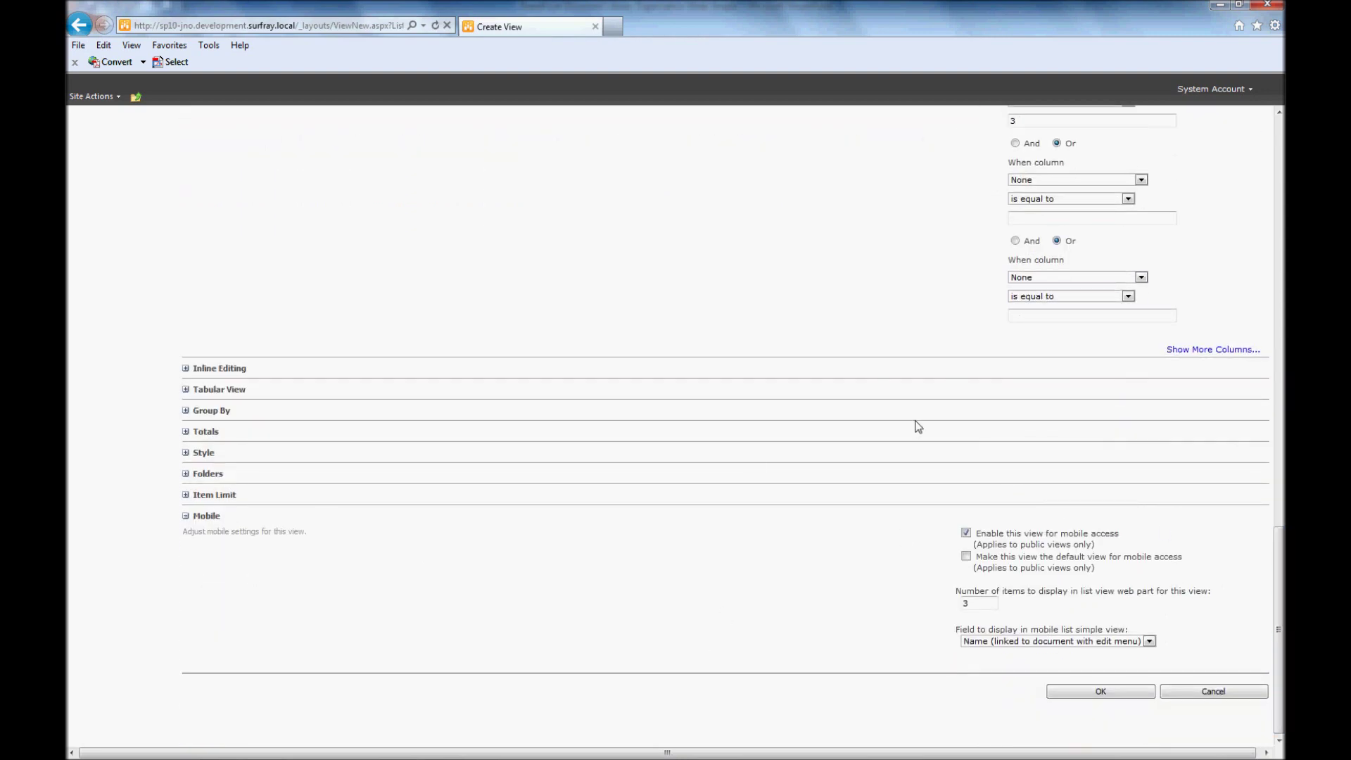
click(187, 368)
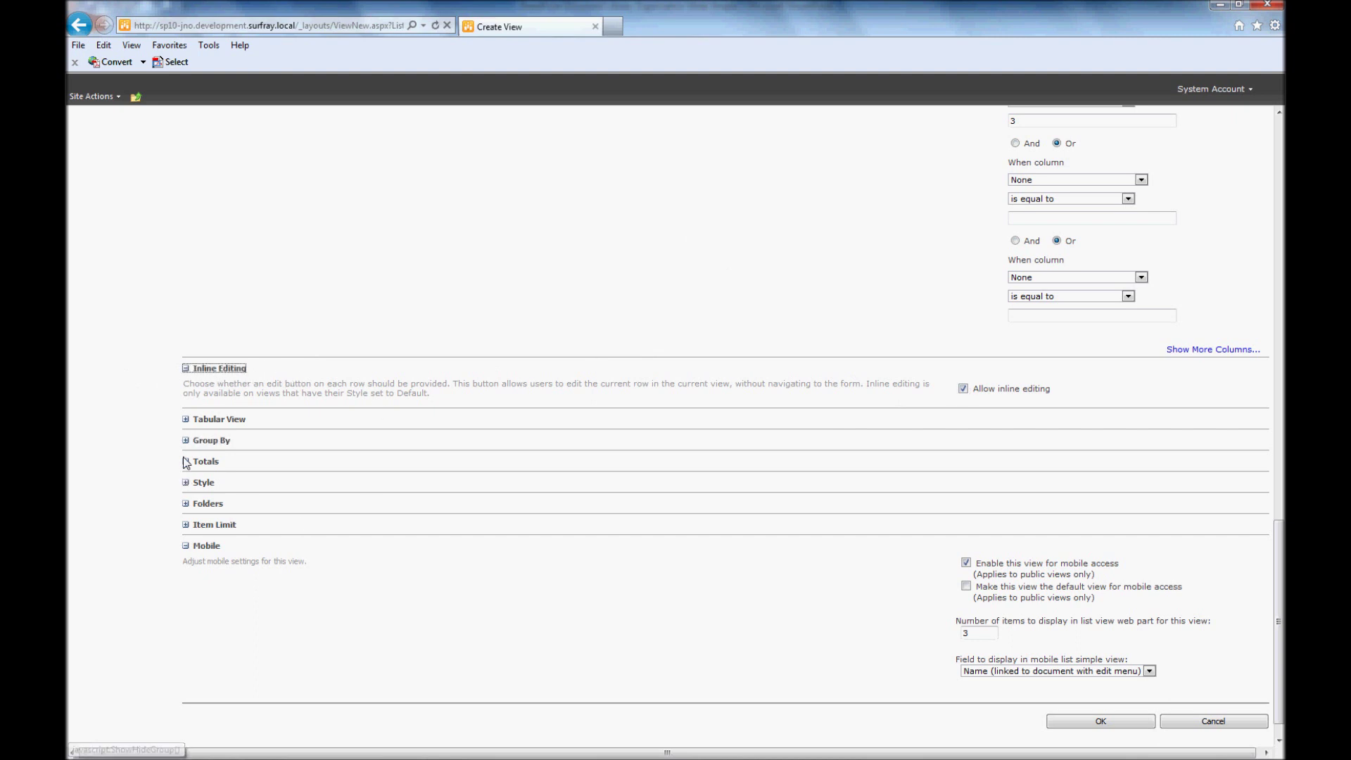
scroll(1280, 594, down, 1)
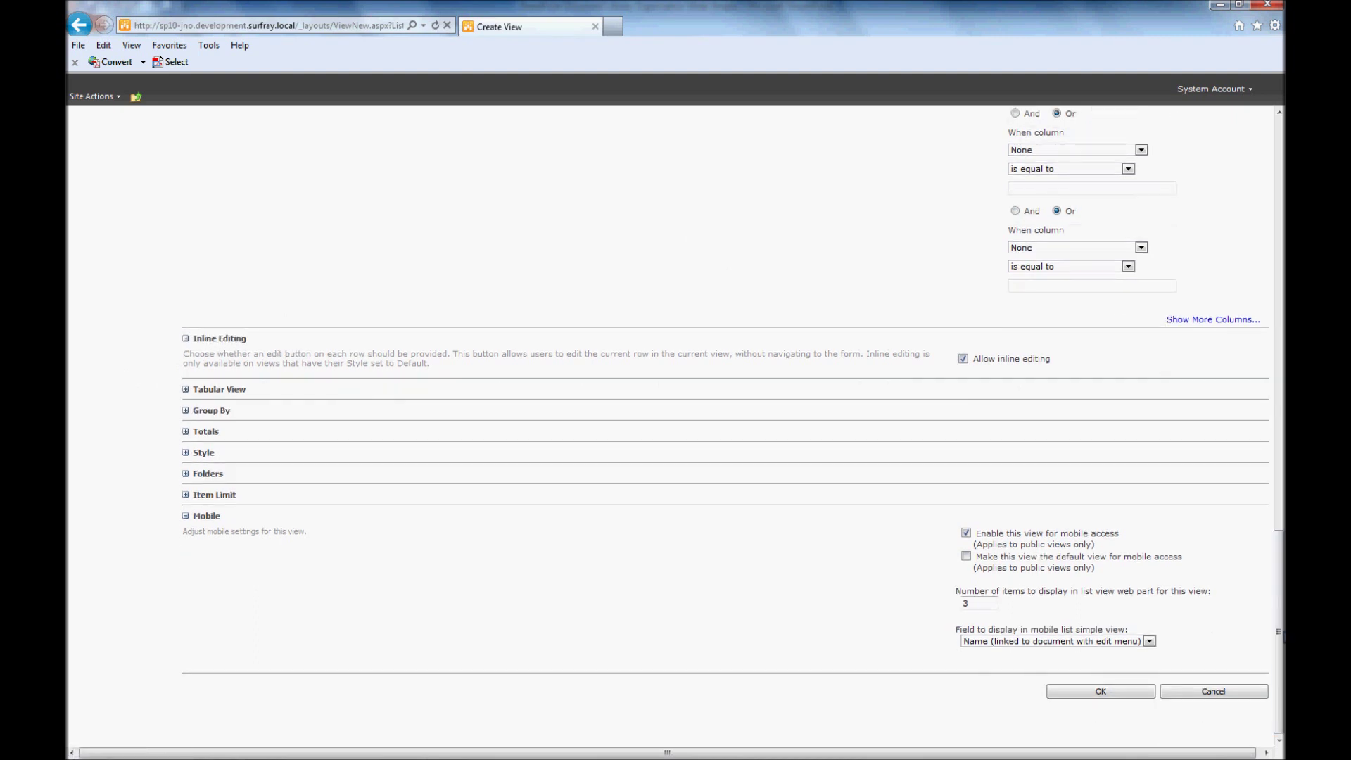
click(1134, 696)
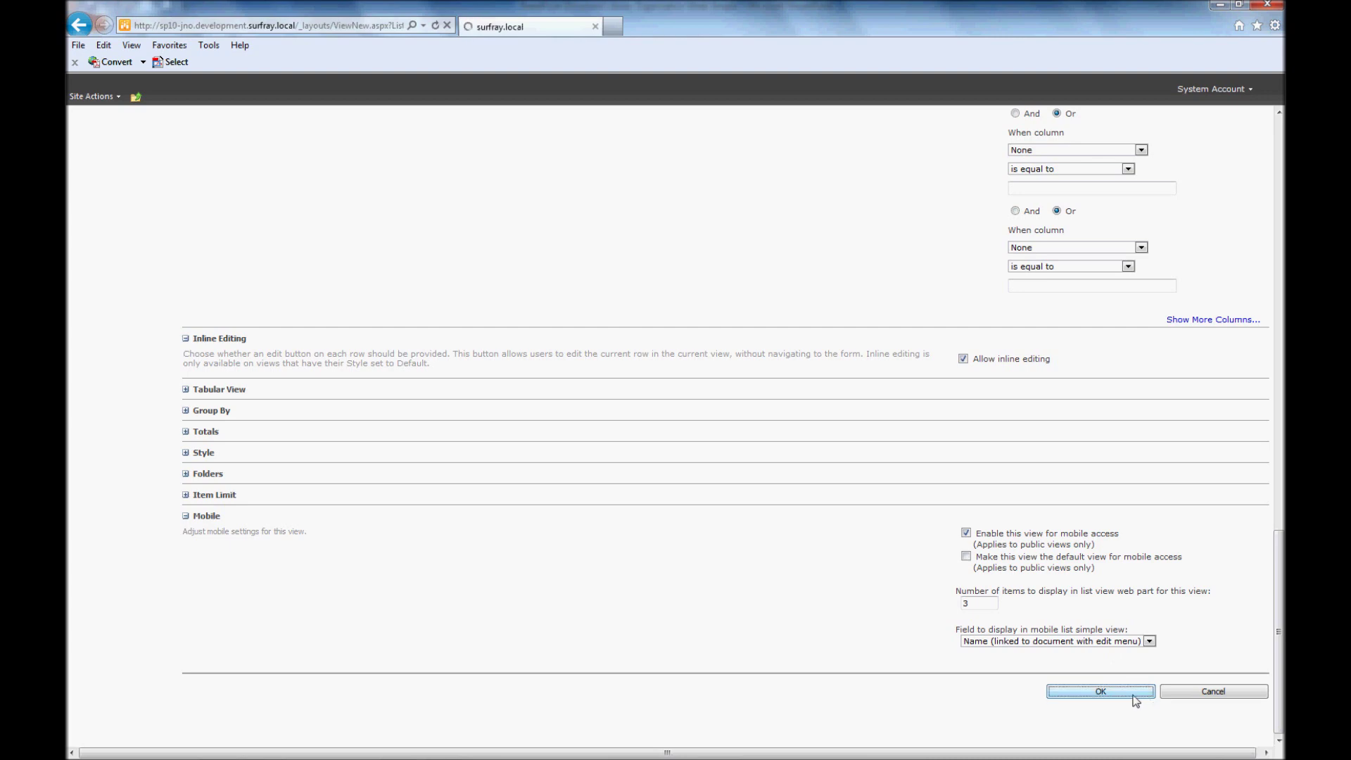